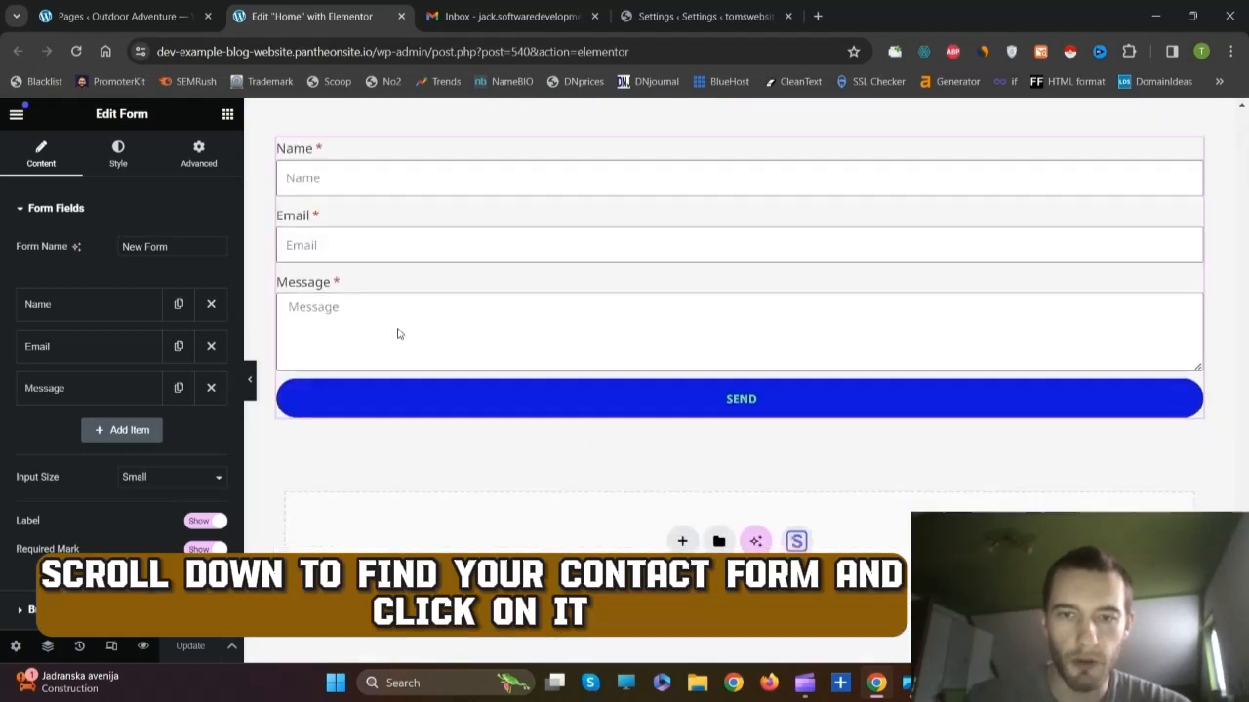
Step: Collapse Form Fields and expand the Email section to review To, Subject, Message, From and Reply-To
scroll(398, 331, "up", 2)
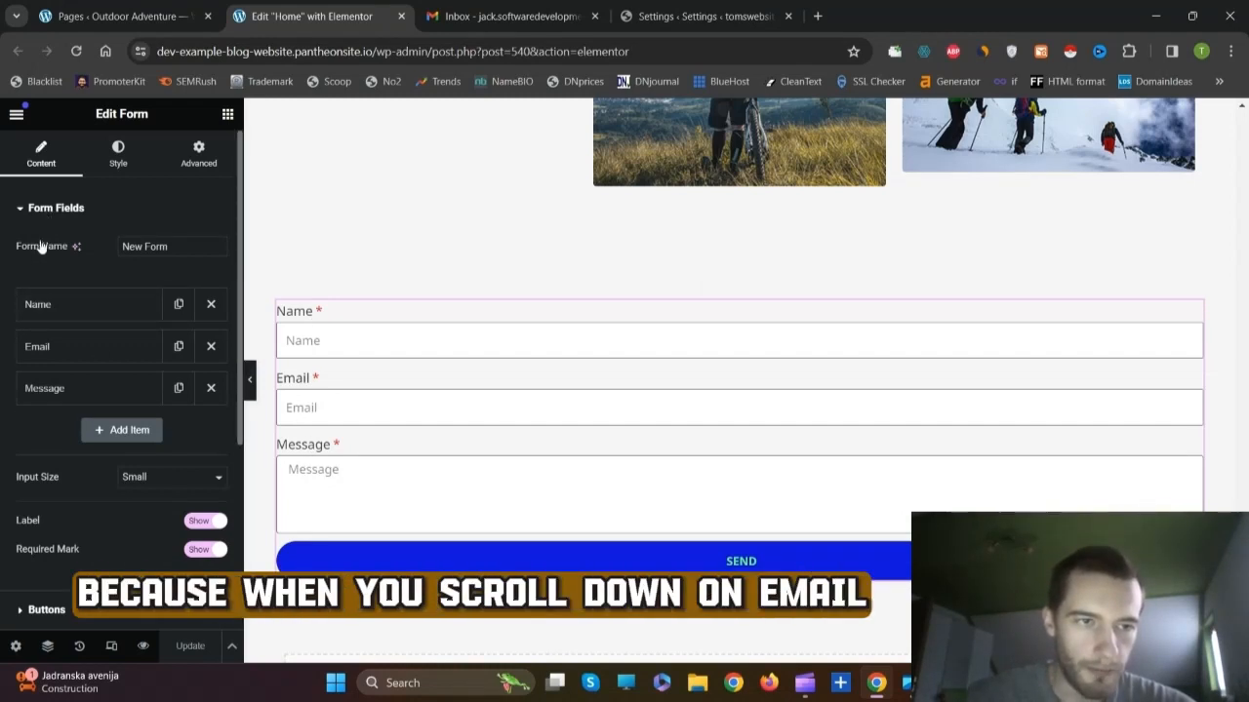
left_click(48, 209)
left_click(39, 364)
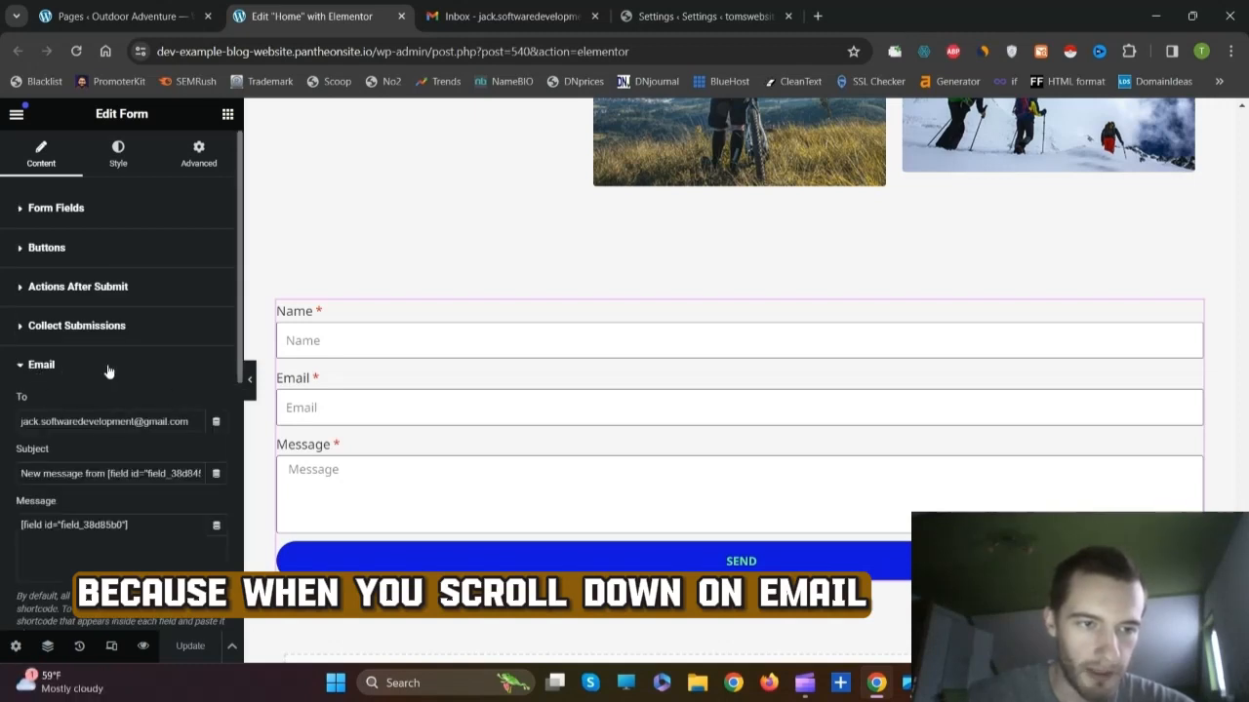
scroll(107, 368, "down", 1)
scroll(82, 419, "down", 1)
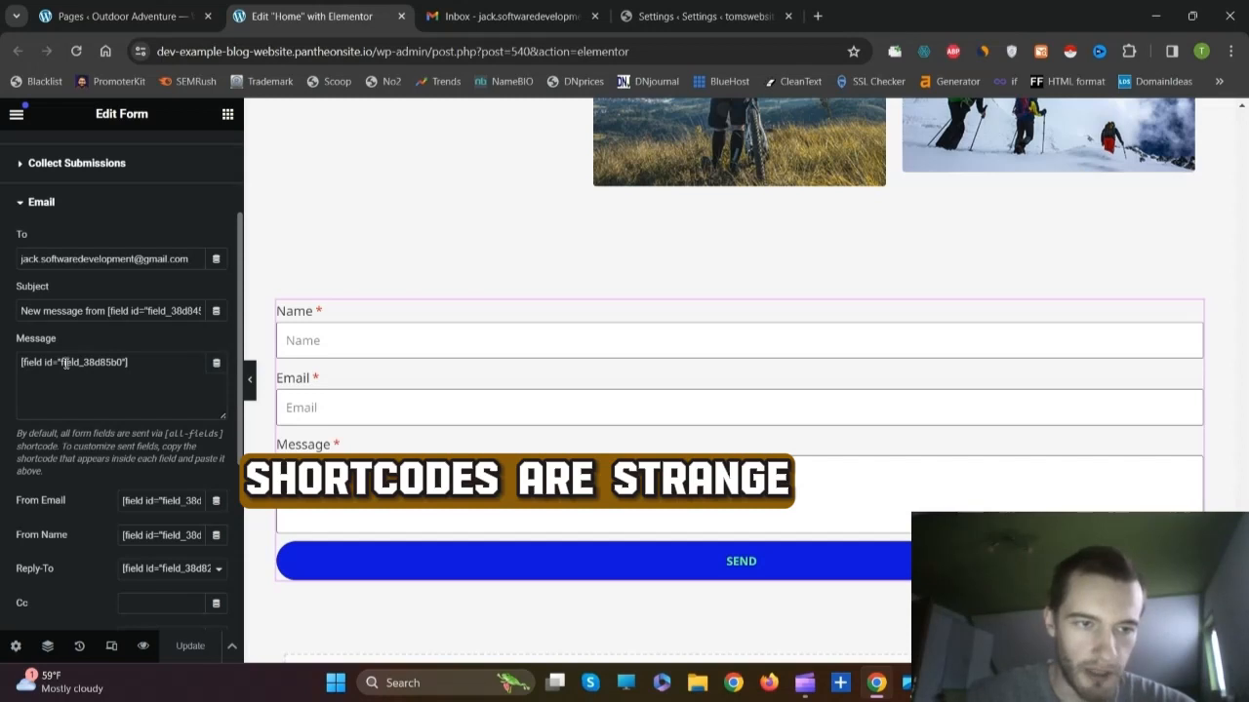
scroll(66, 362, "up", 2)
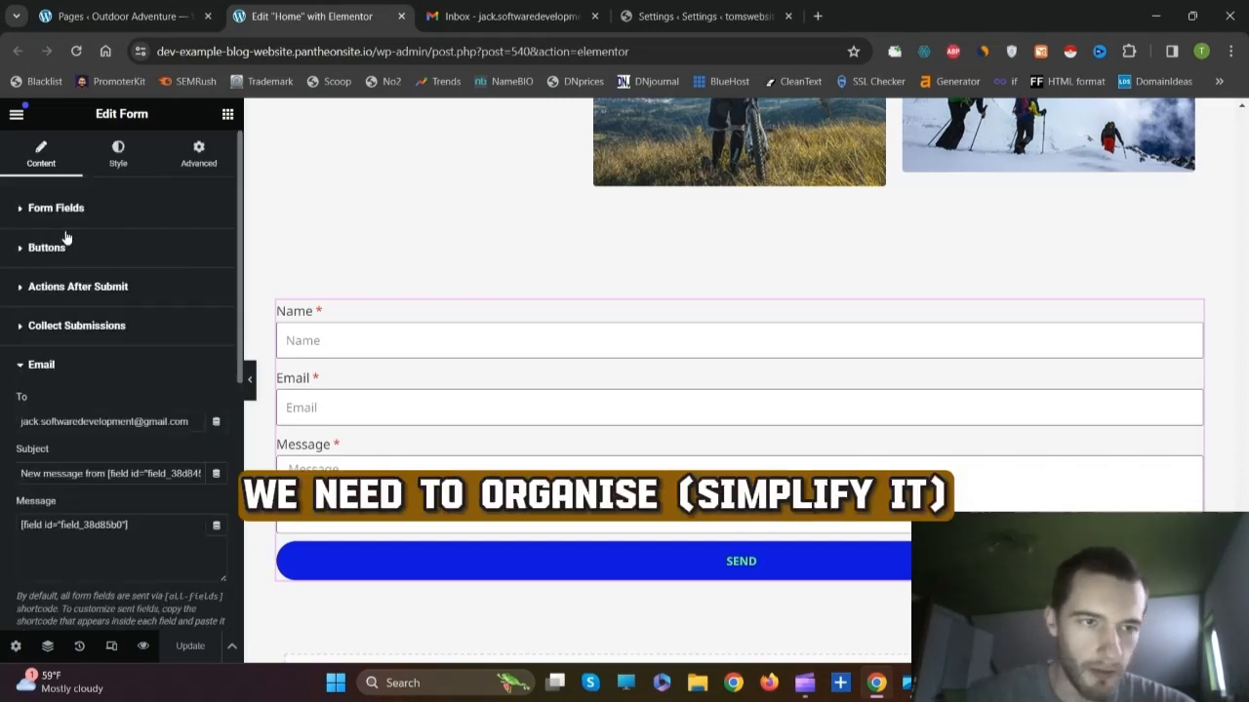
Step: Change the Name field's ID to 'name' in its Advanced settings
left_click(56, 210)
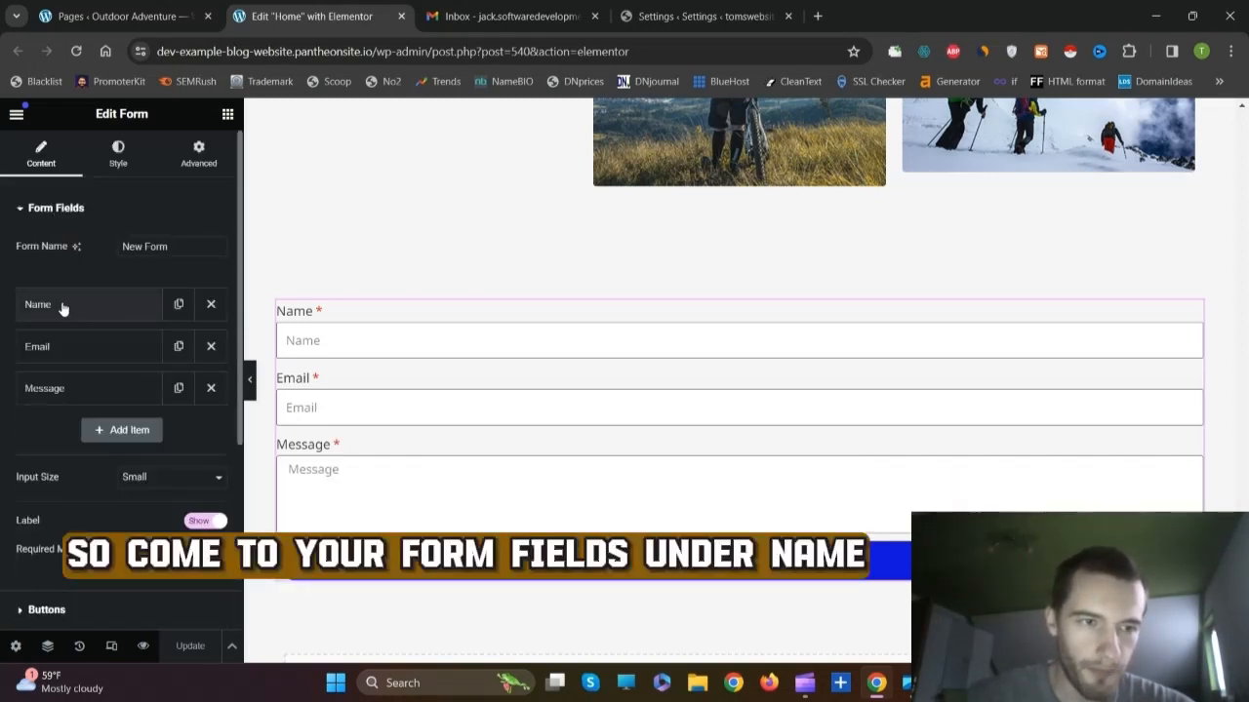
left_click(61, 305)
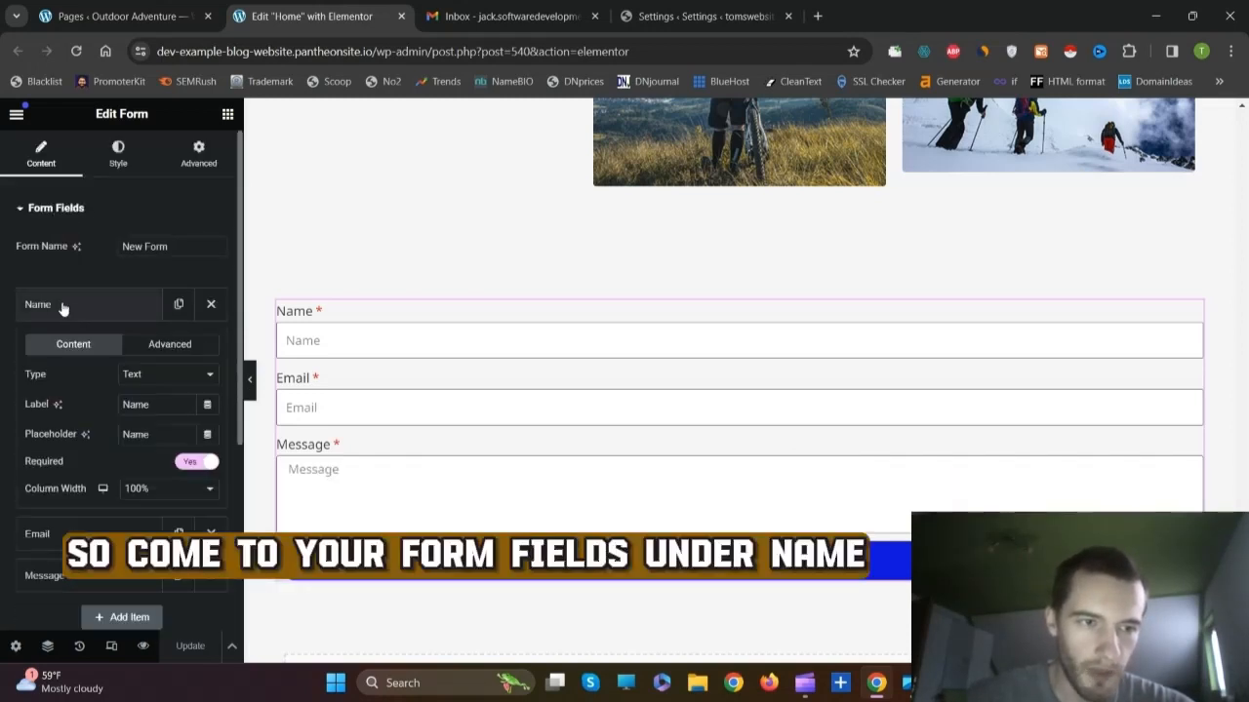
left_click(167, 346)
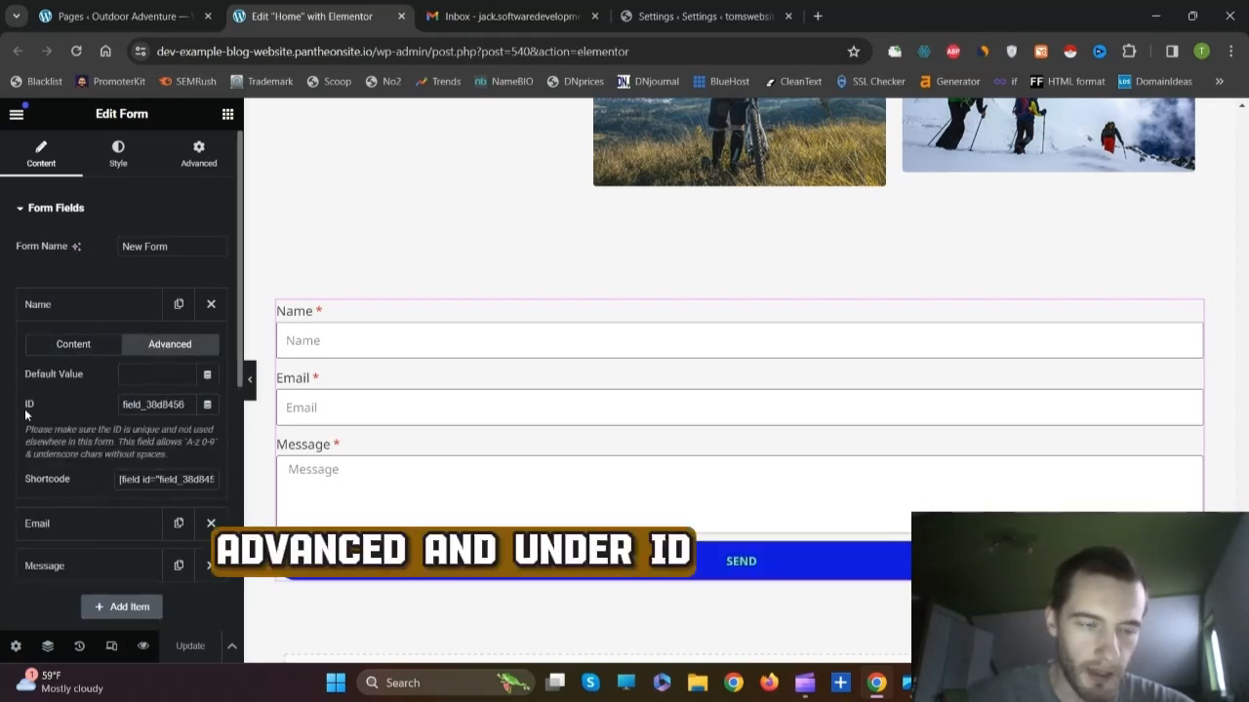
double_click(144, 406)
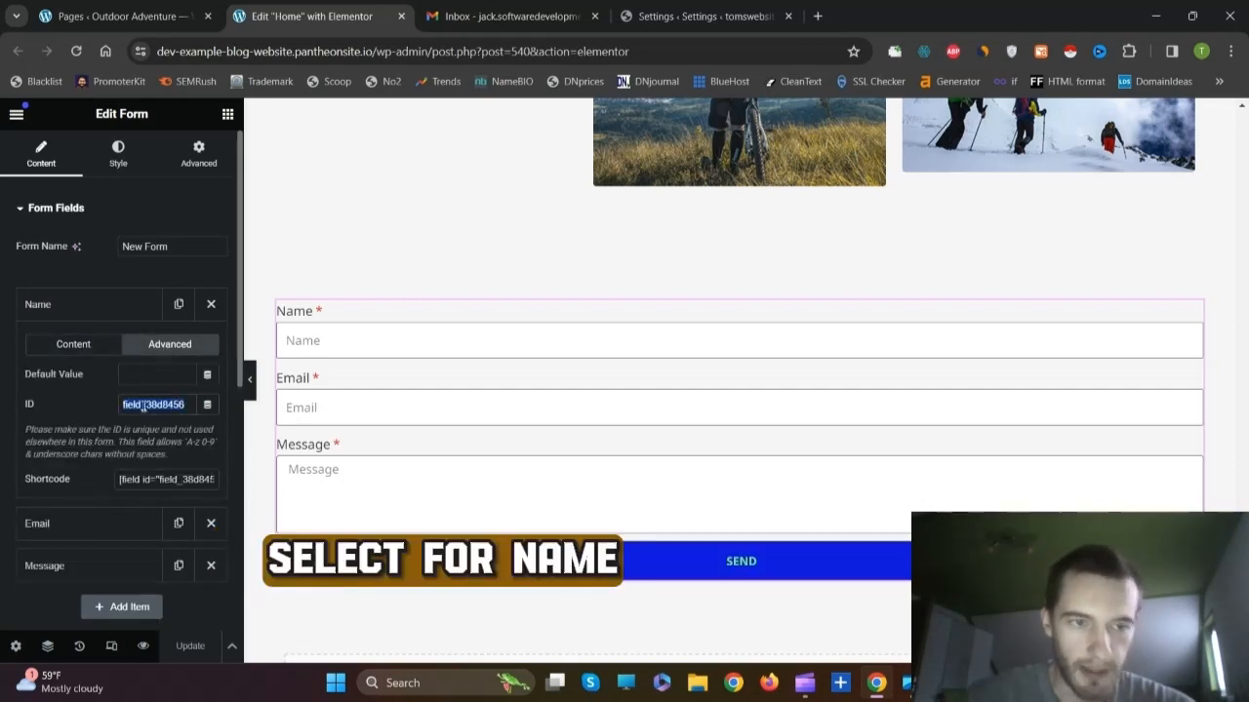
type("name")
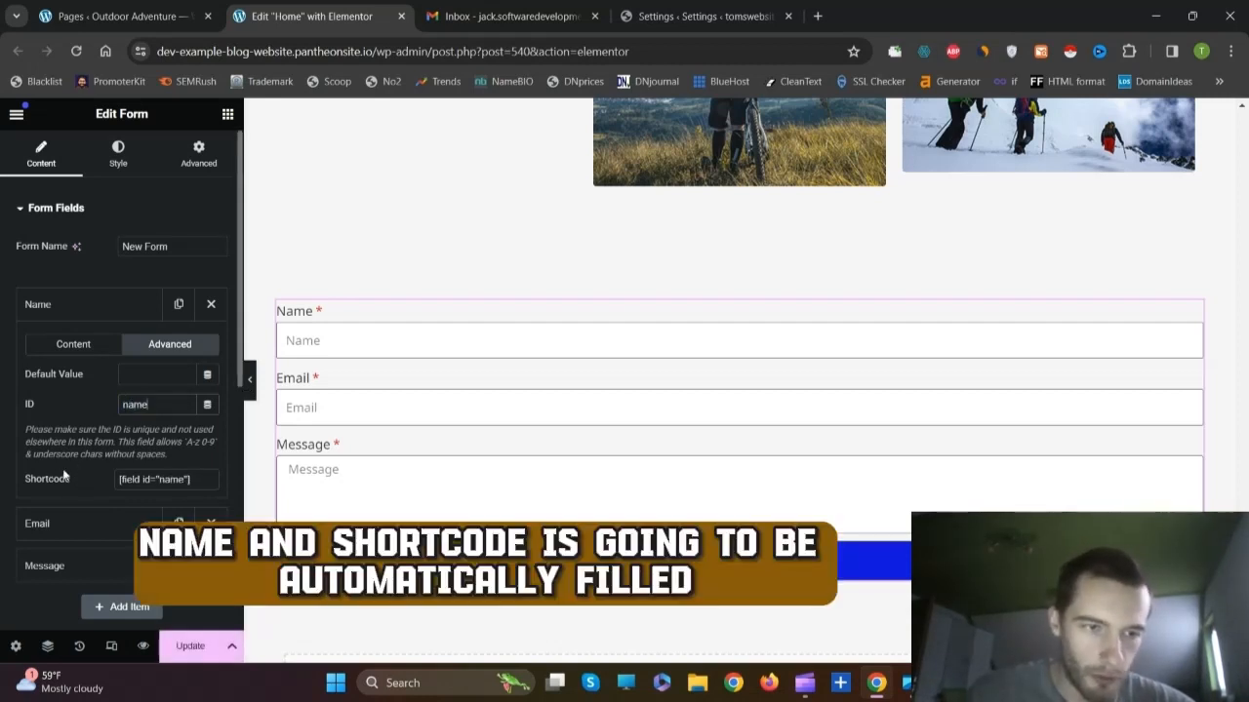
left_click(77, 310)
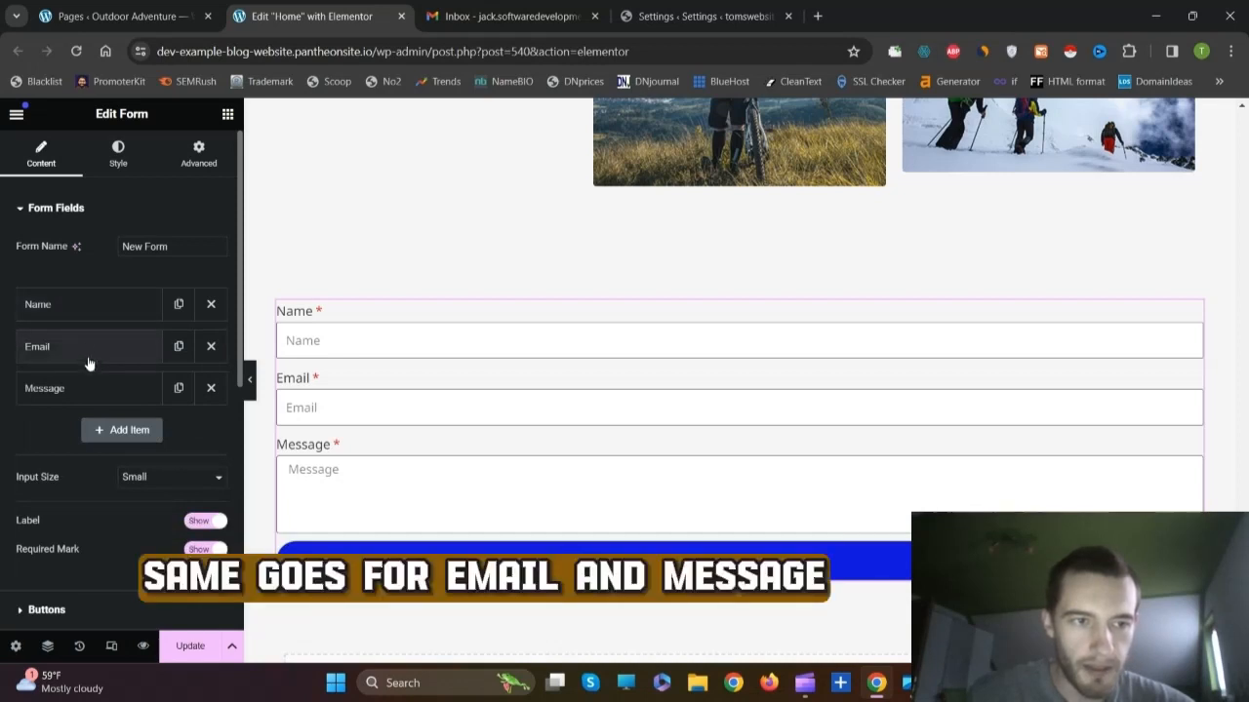
Step: Change the Email field's ID to 'email' in its Advanced settings
left_click(78, 349)
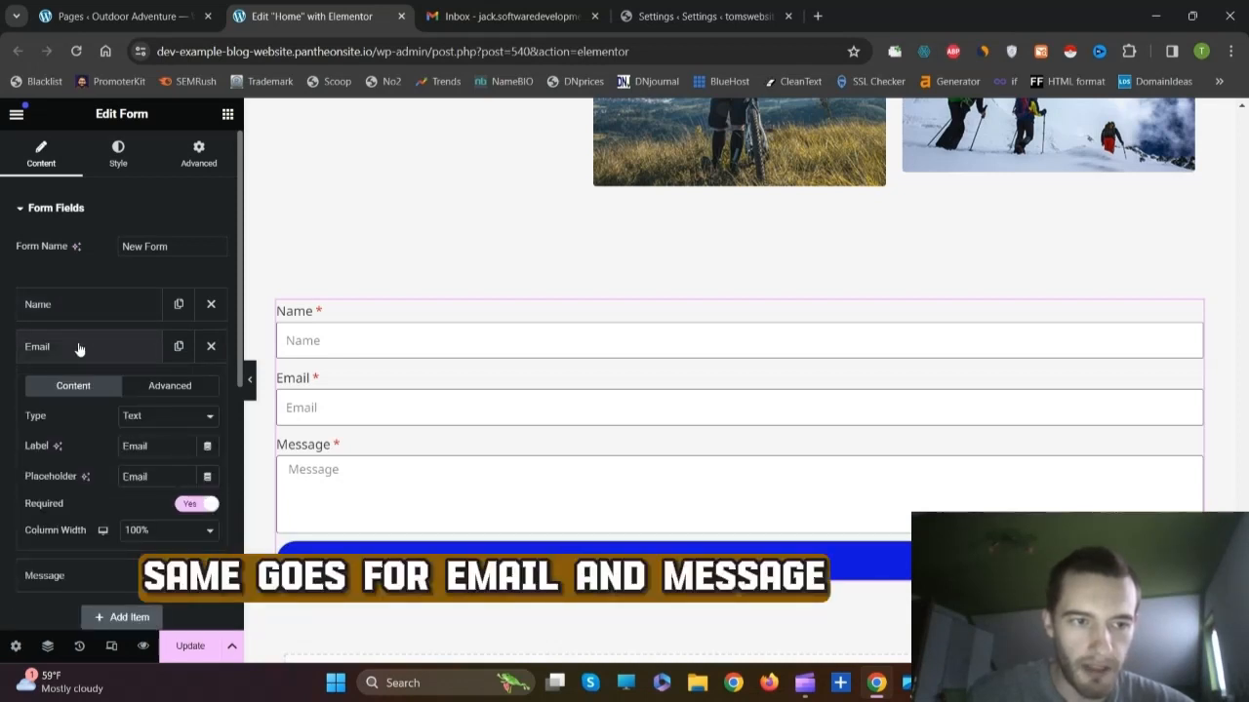
left_click(170, 387)
double_click(160, 446)
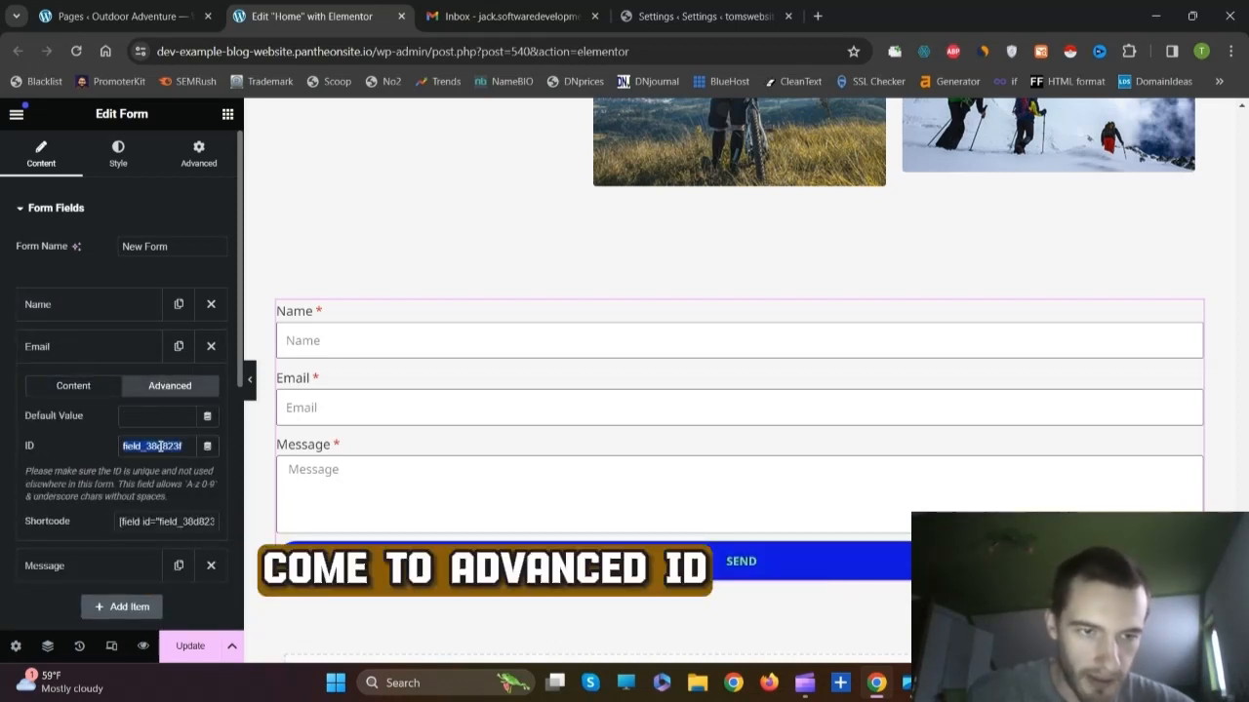
type("email")
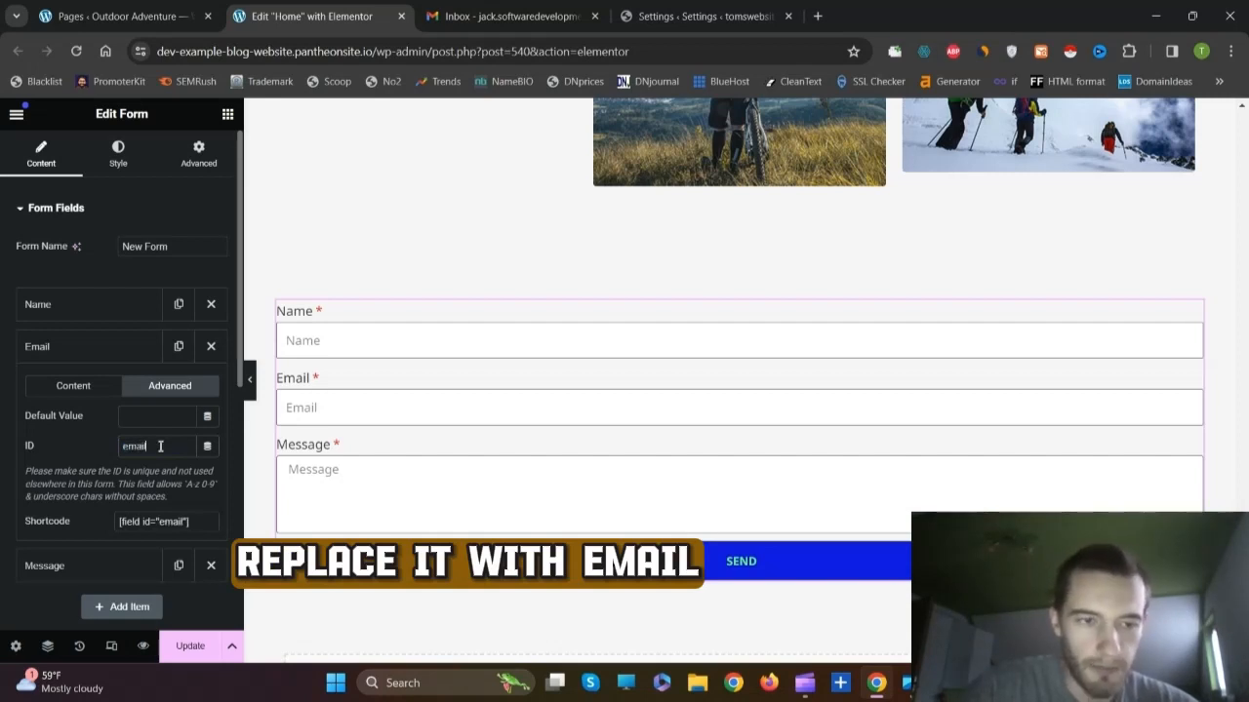
left_click(84, 348)
Step: Change the Message field's ID to 'message' in its Advanced settings
left_click(62, 389)
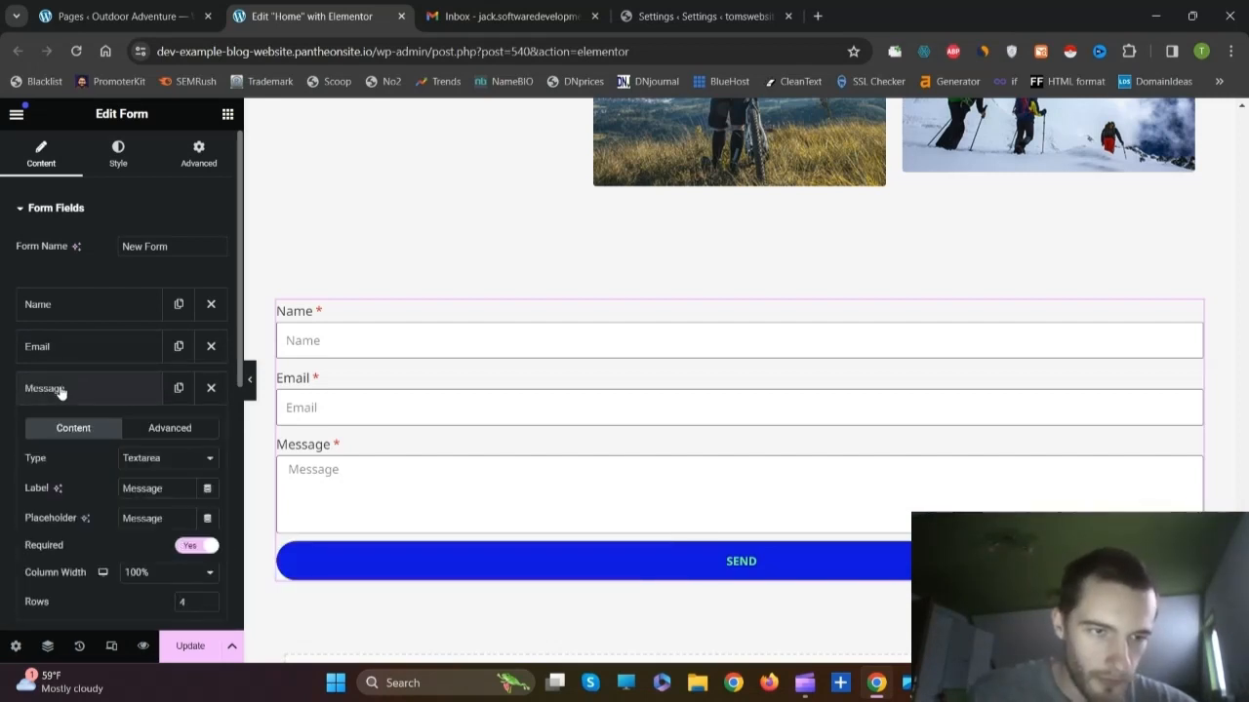
left_click(170, 428)
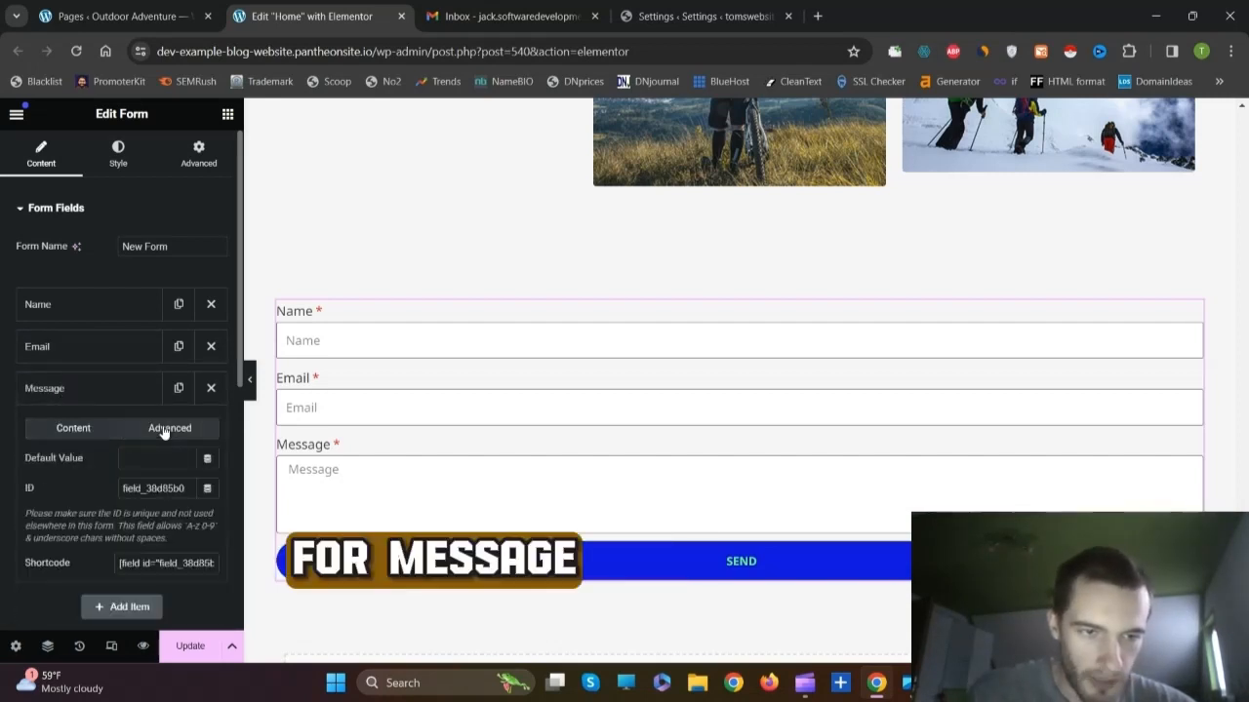
double_click(141, 488)
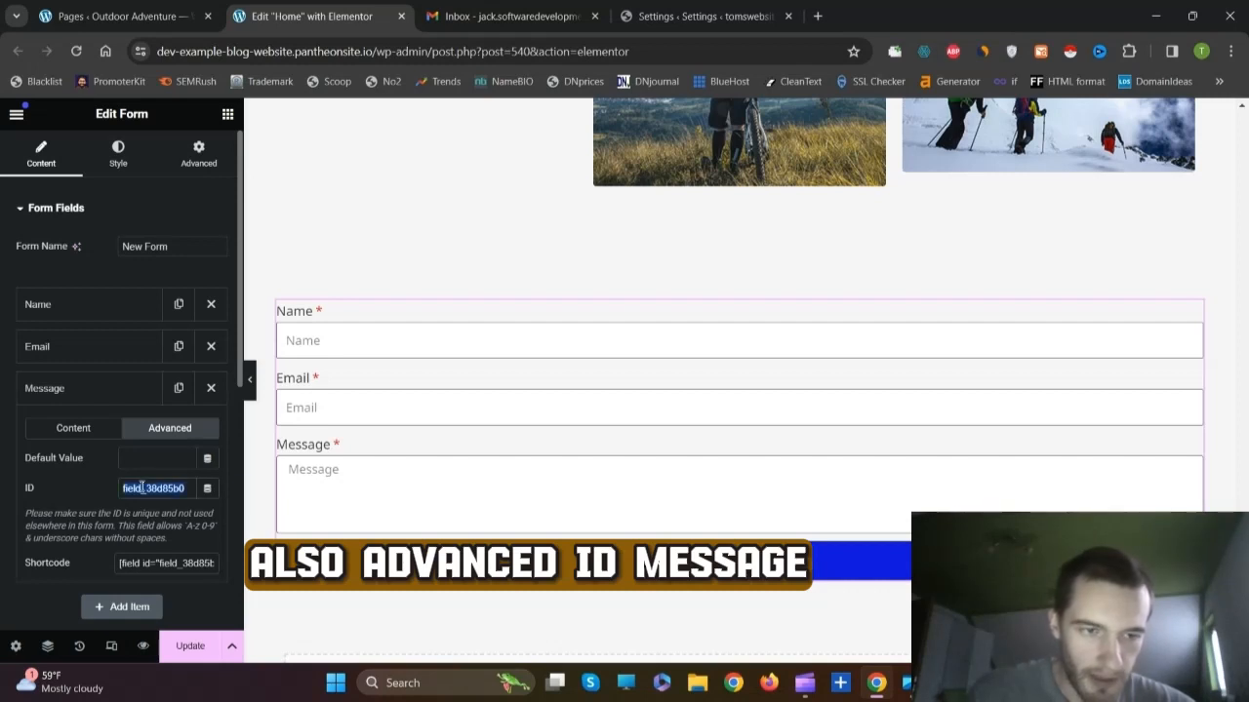
type("message from [field id=\"field_38d84")
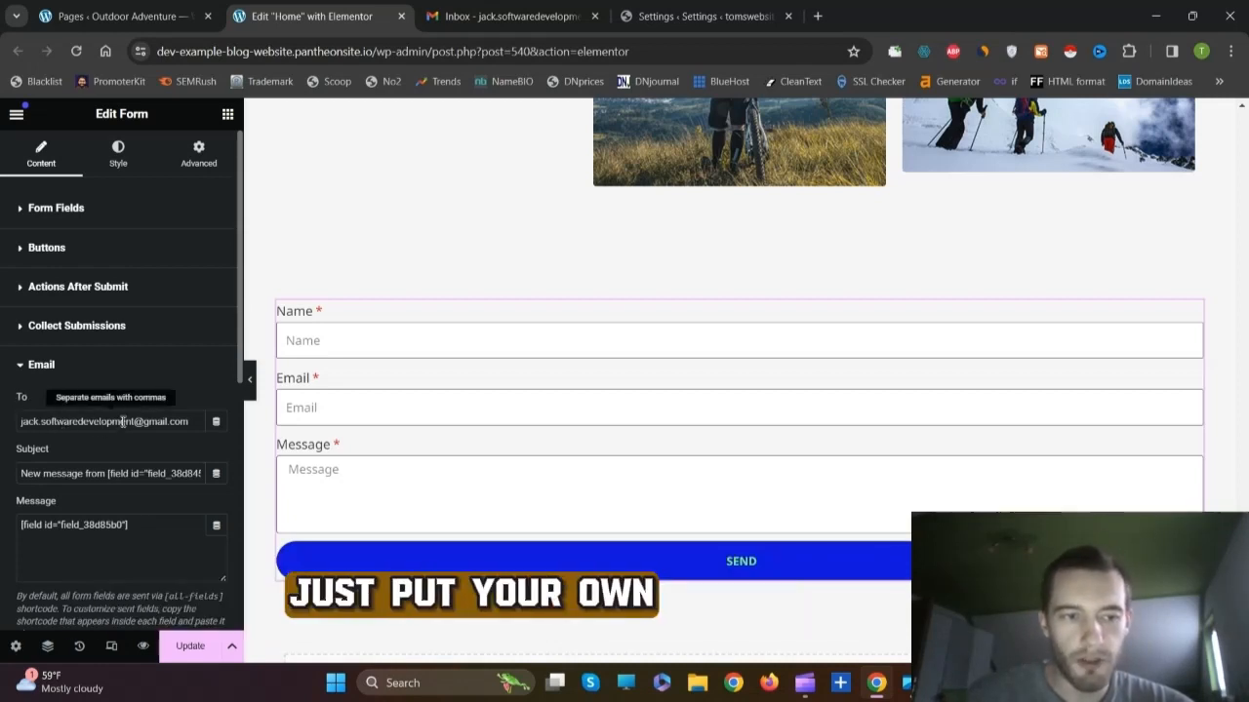
Step: Copy the Name field's shortcode [field id="name"] from its Advanced settings
left_click(117, 365)
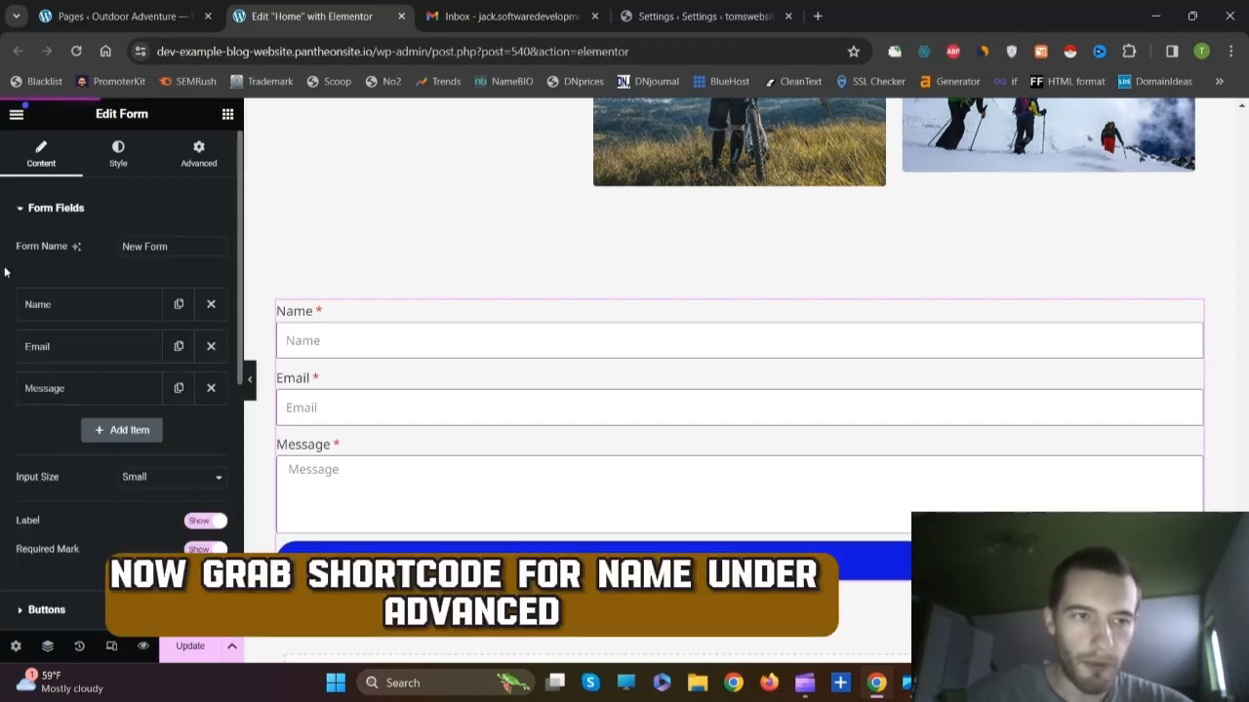
left_click(56, 305)
left_click(170, 345)
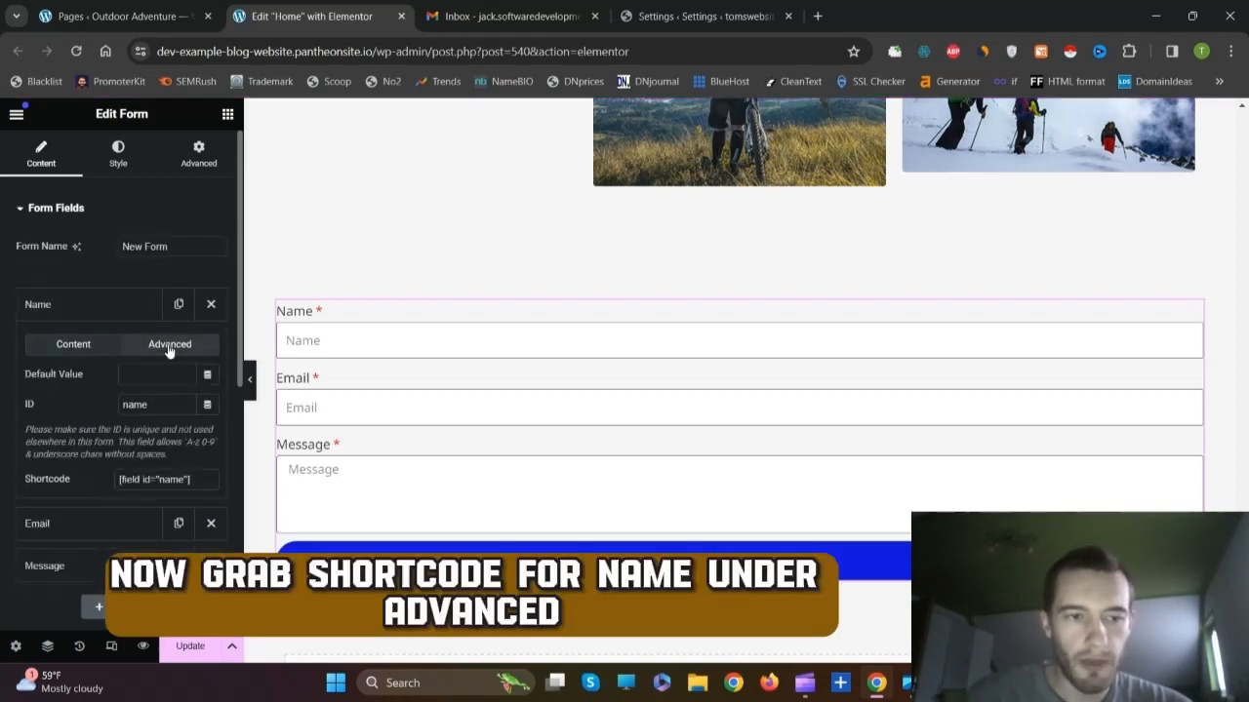
triple_click(151, 480)
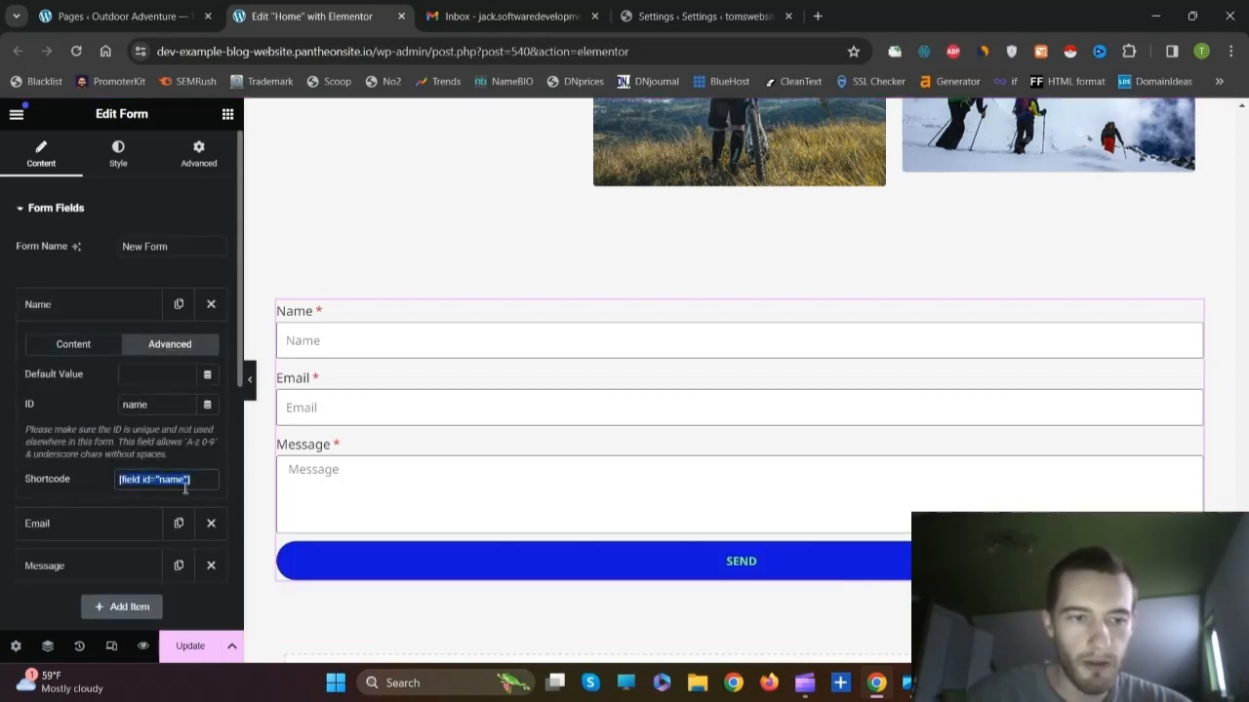
right_click(151, 479)
left_click(216, 273)
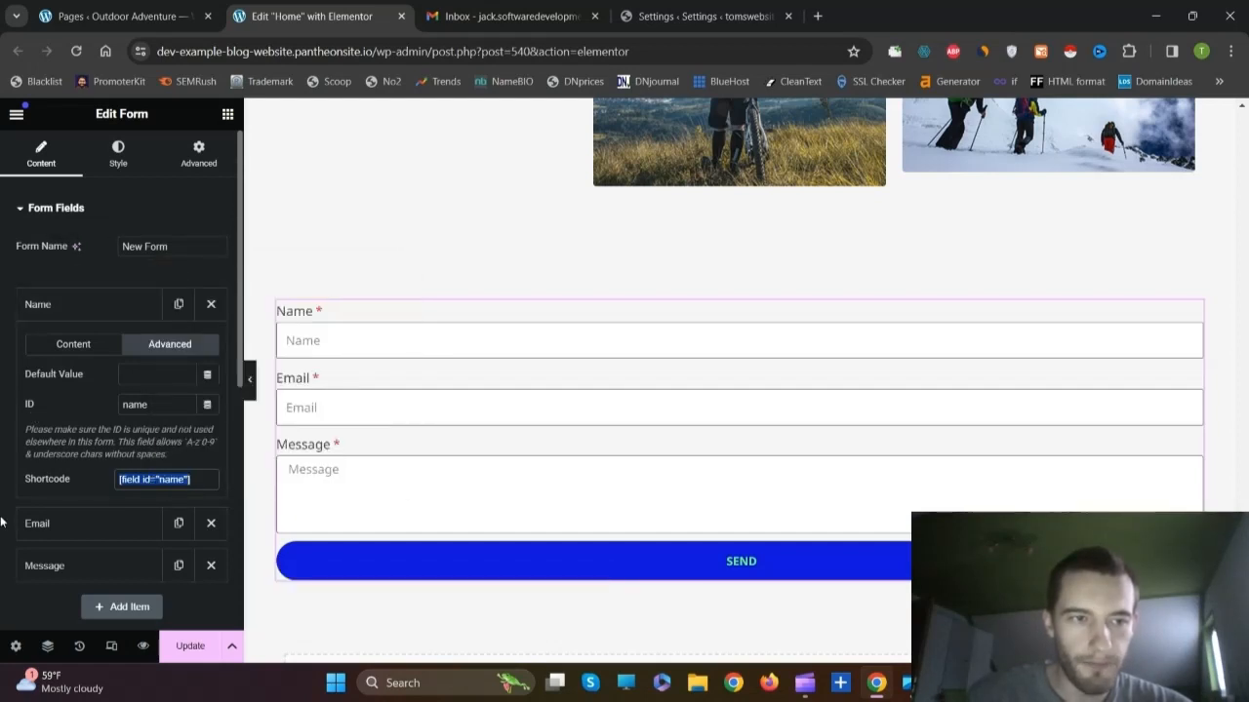
Step: Replace the subject's old shortcode so it reads New message from [field id="name"]
scroll(78, 497, "down", 4)
left_click(42, 497)
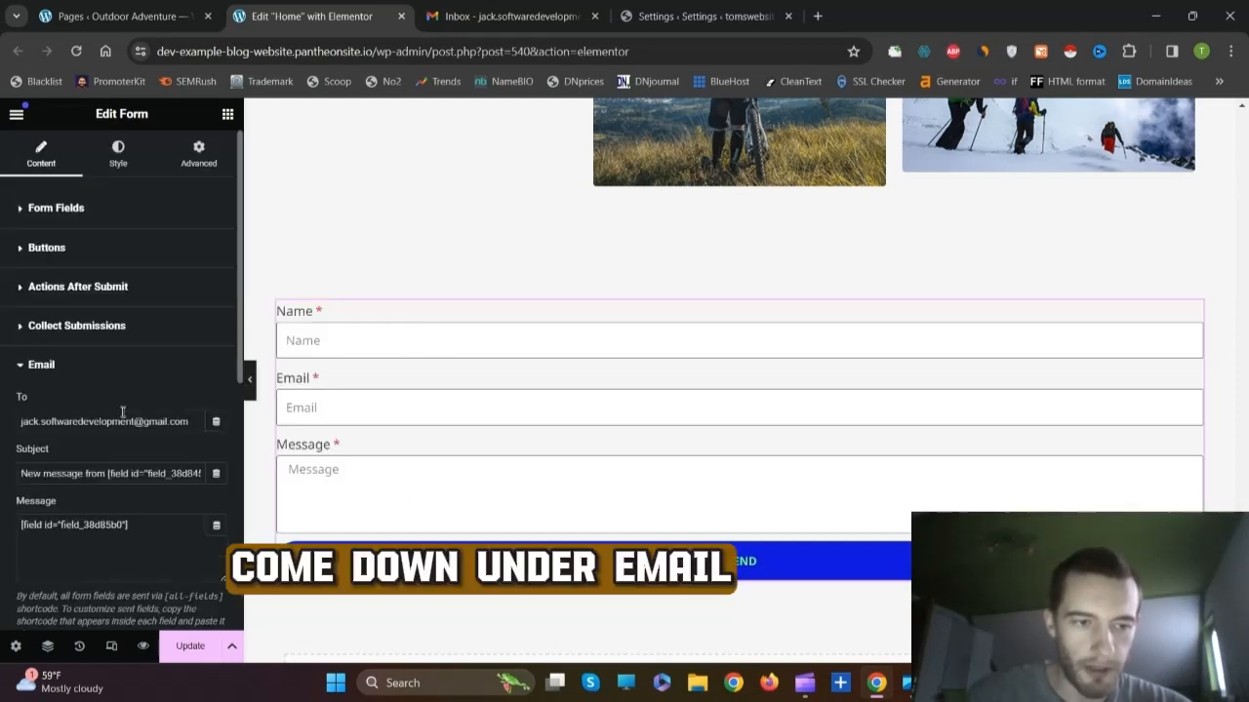
scroll(114, 406, "down", 1)
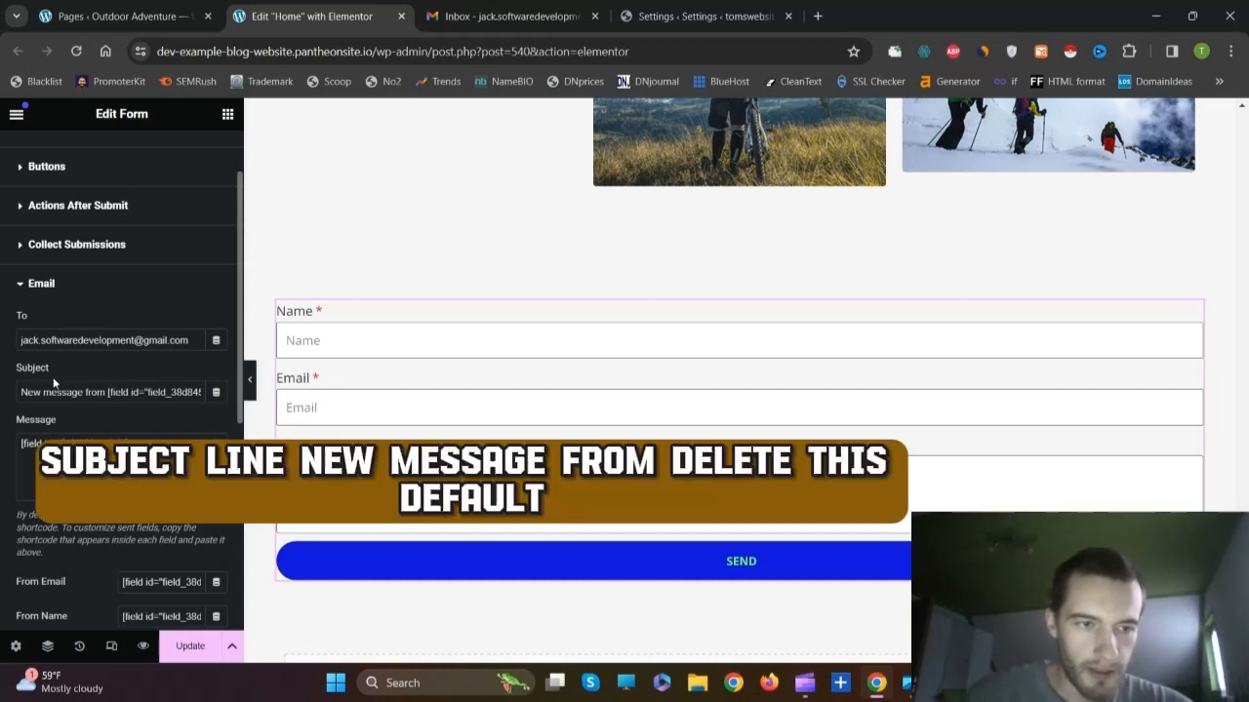
left_click(144, 392)
key("BackSpace")
key("BackSpace")
key("BackSpace")
key("BackSpace")
key("BackSpace")
left_click_drag(187, 394, 107, 392)
key("BackSpace")
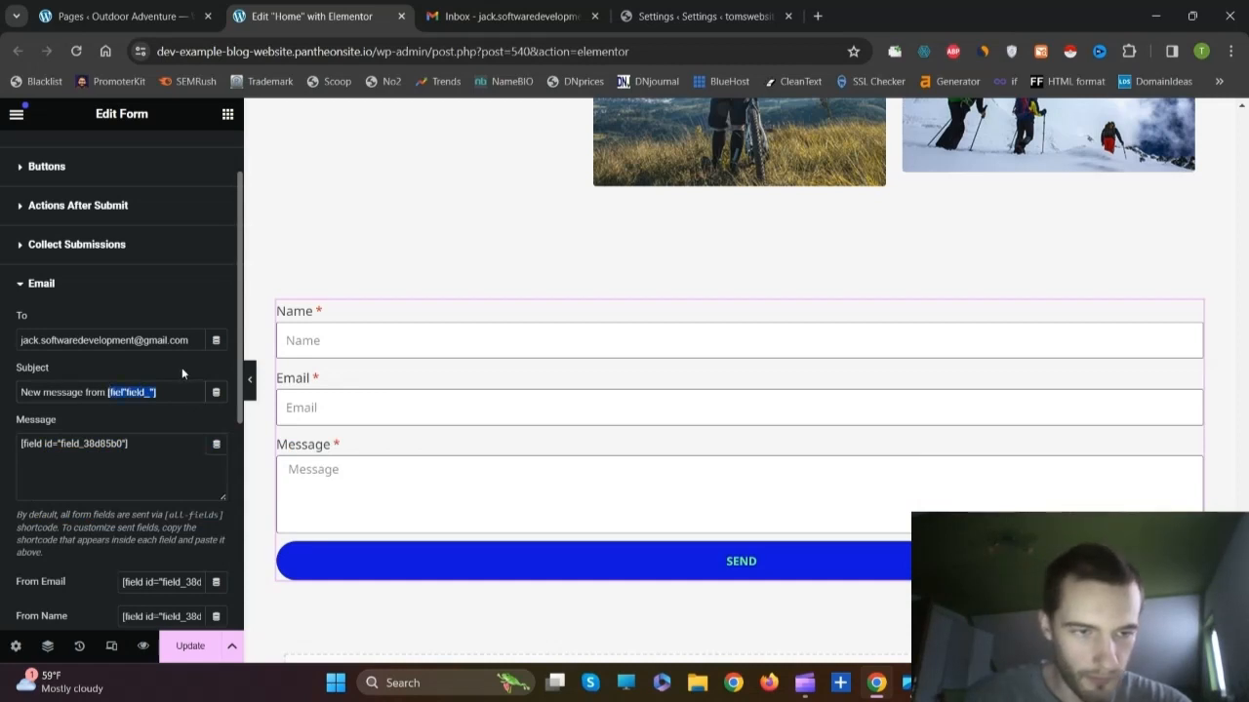
key("BackSpace")
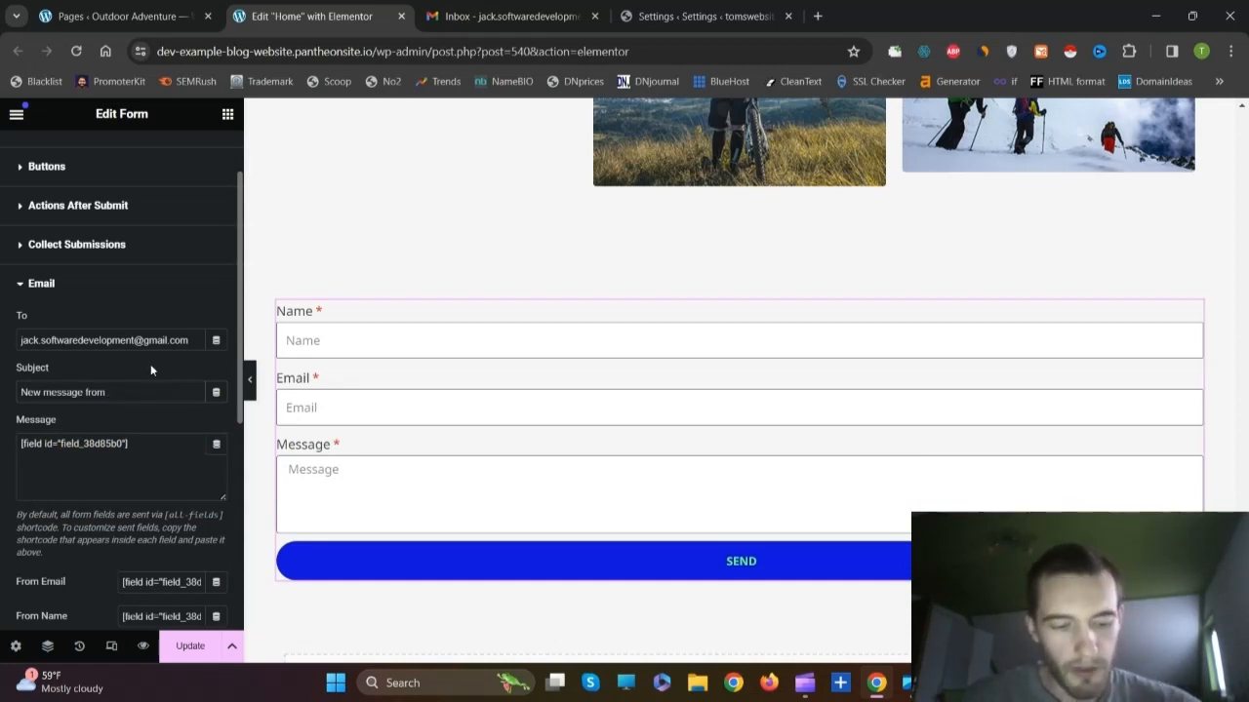
right_click(135, 393)
left_click(190, 201)
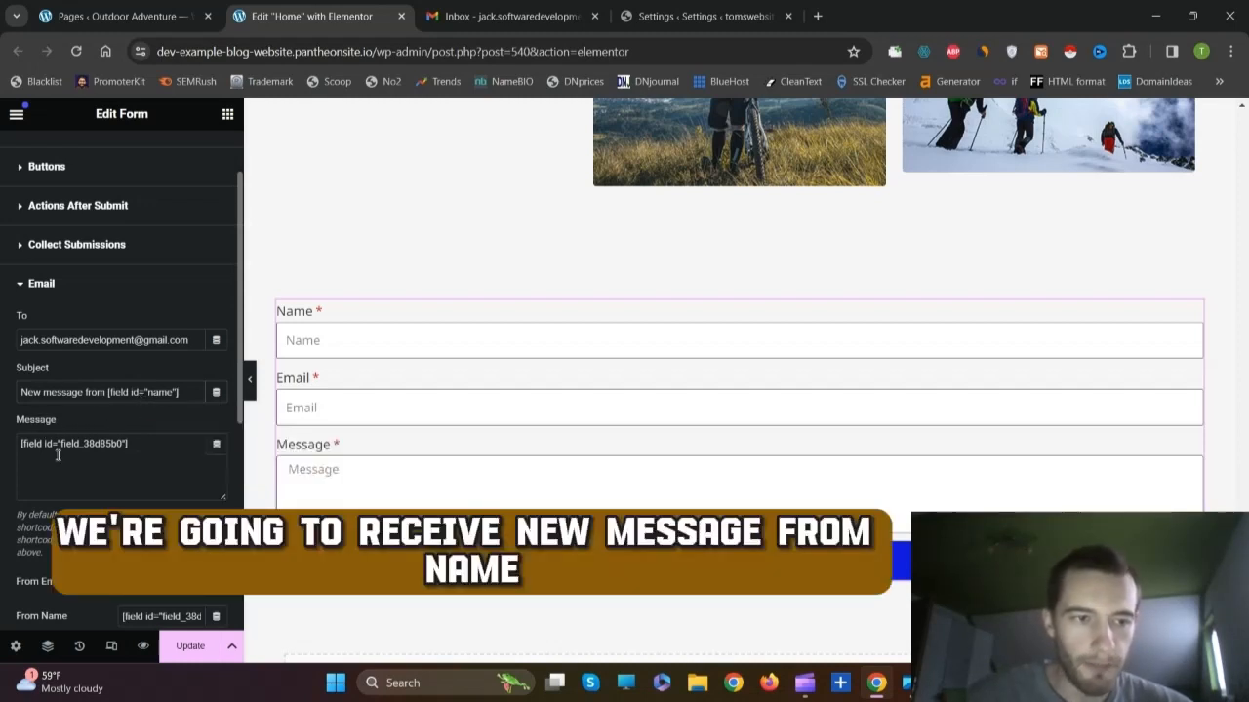
Step: Copy the Message field's shortcode [field id="message"] from its Advanced settings
scroll(93, 405, "up", 1)
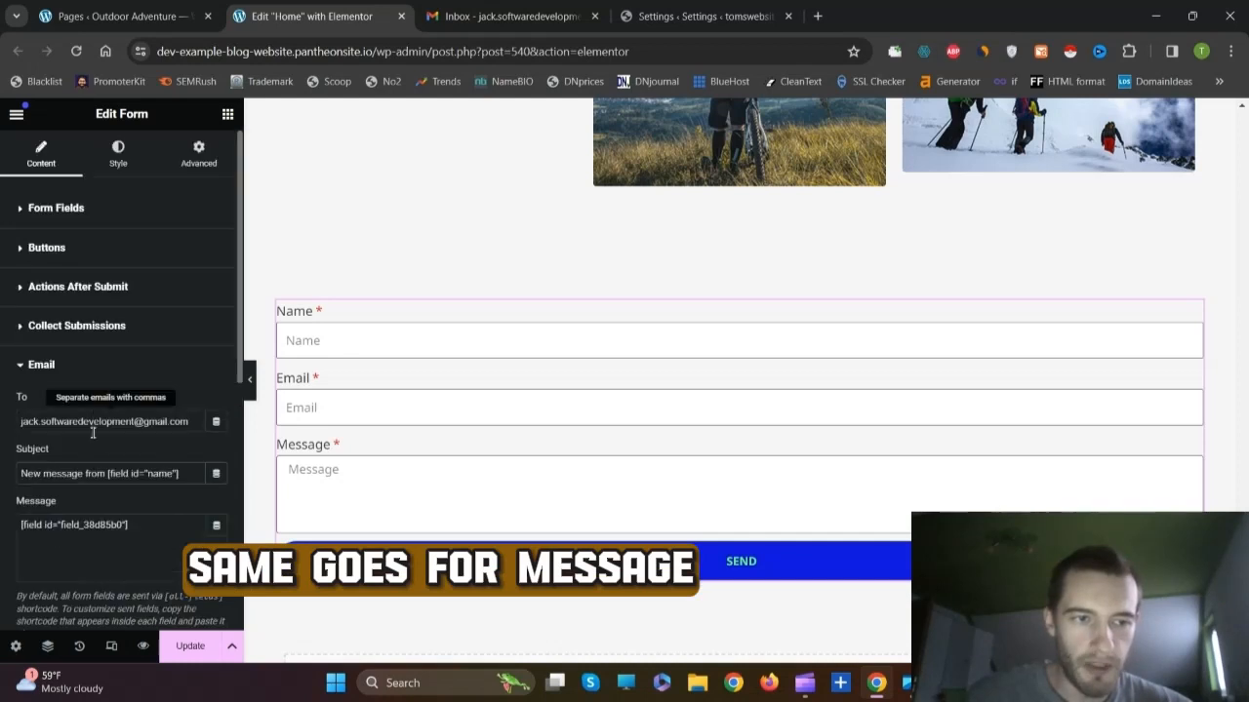
left_click(56, 209)
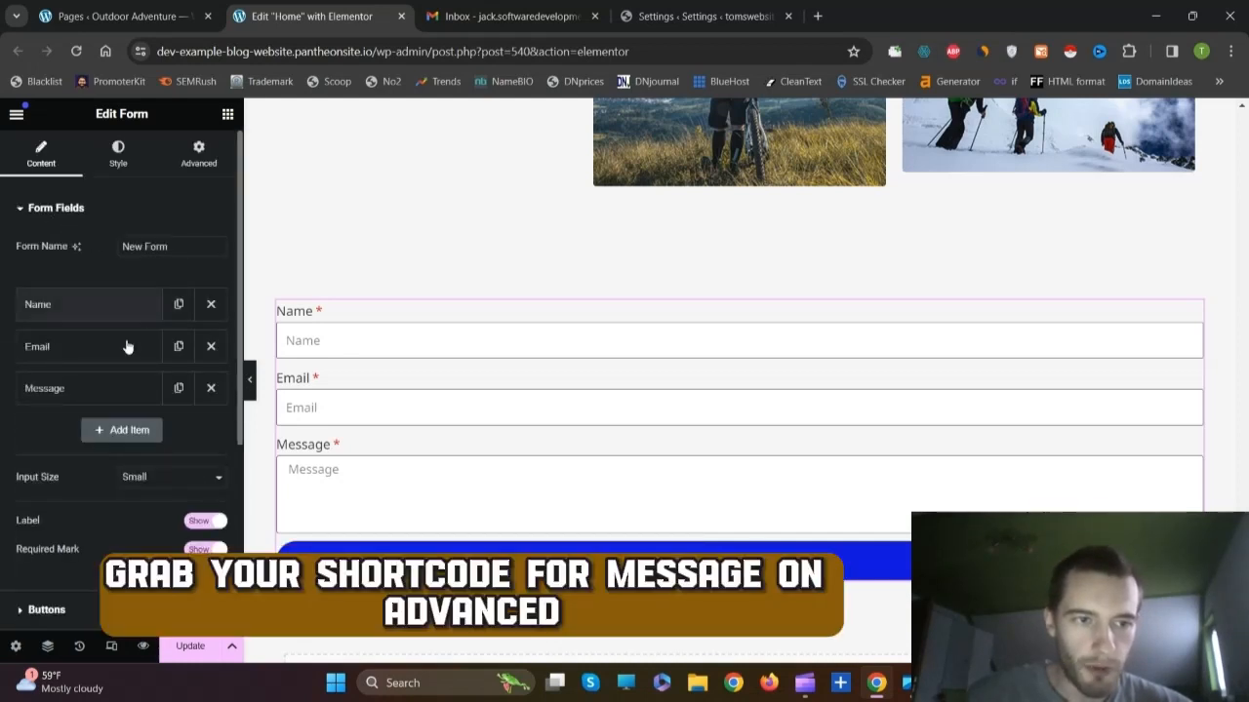
left_click(78, 390)
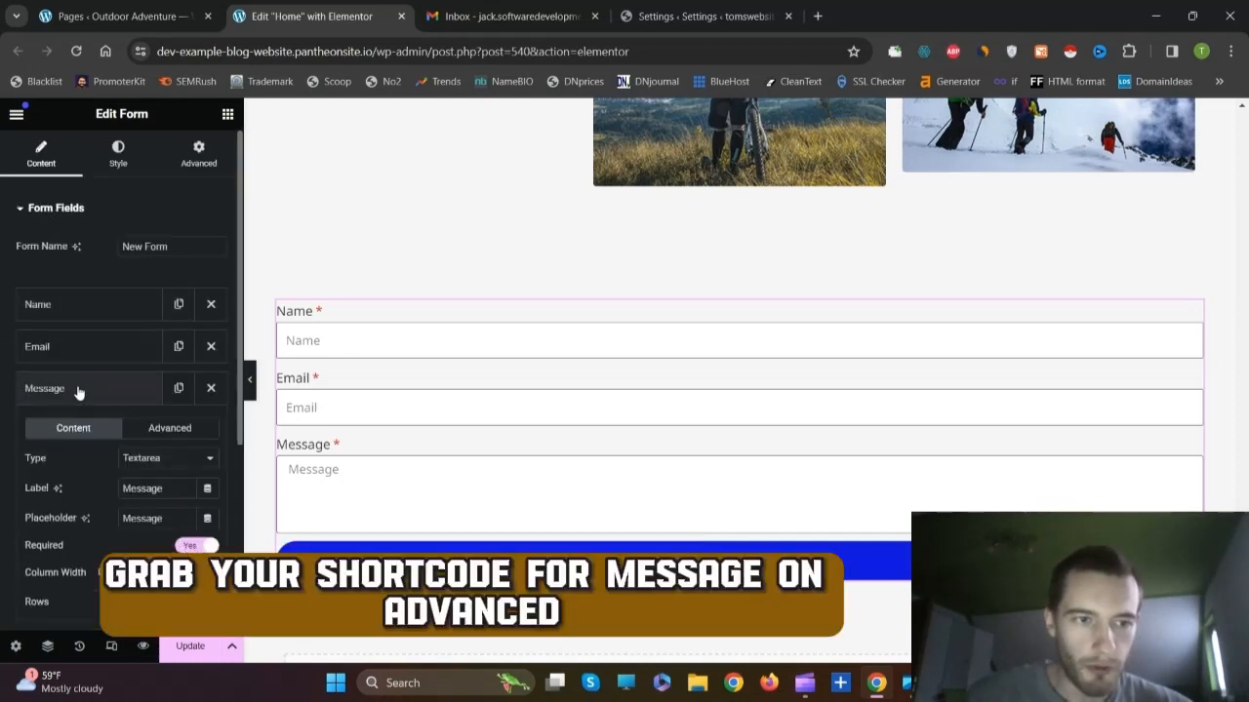
left_click(172, 429)
scroll(157, 450, "down", 1)
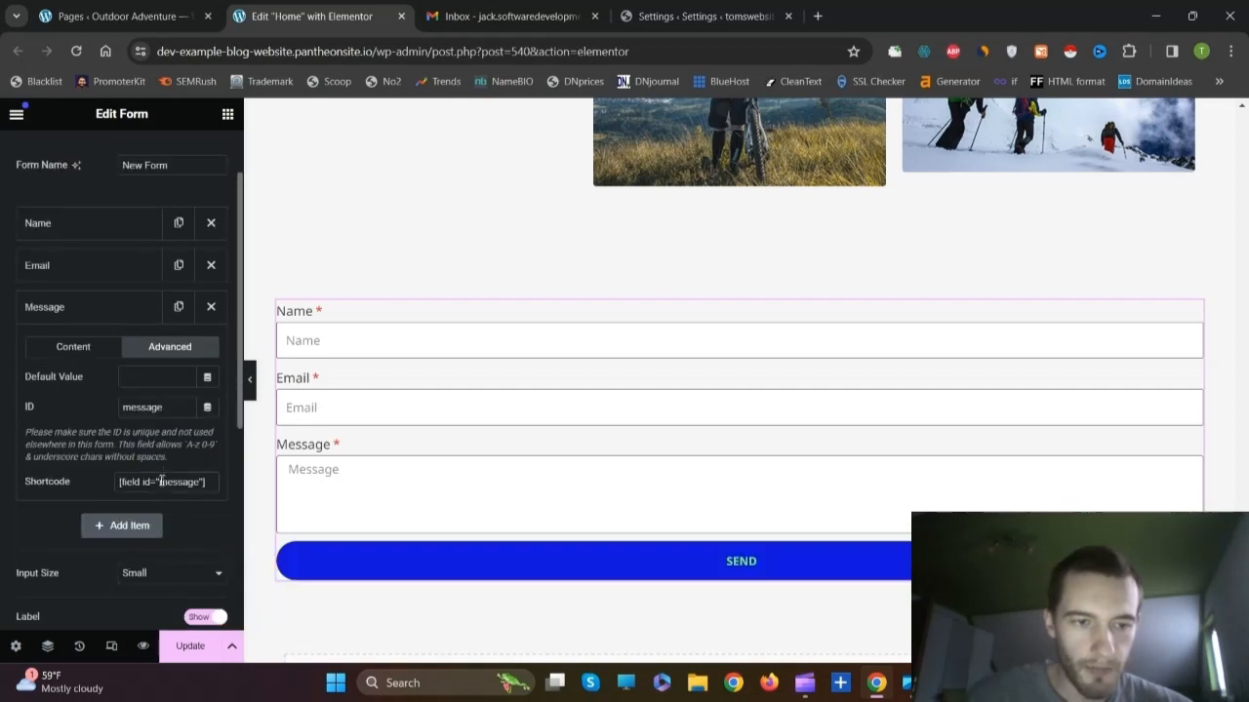
left_click(162, 481)
right_click(162, 483)
left_click(208, 280)
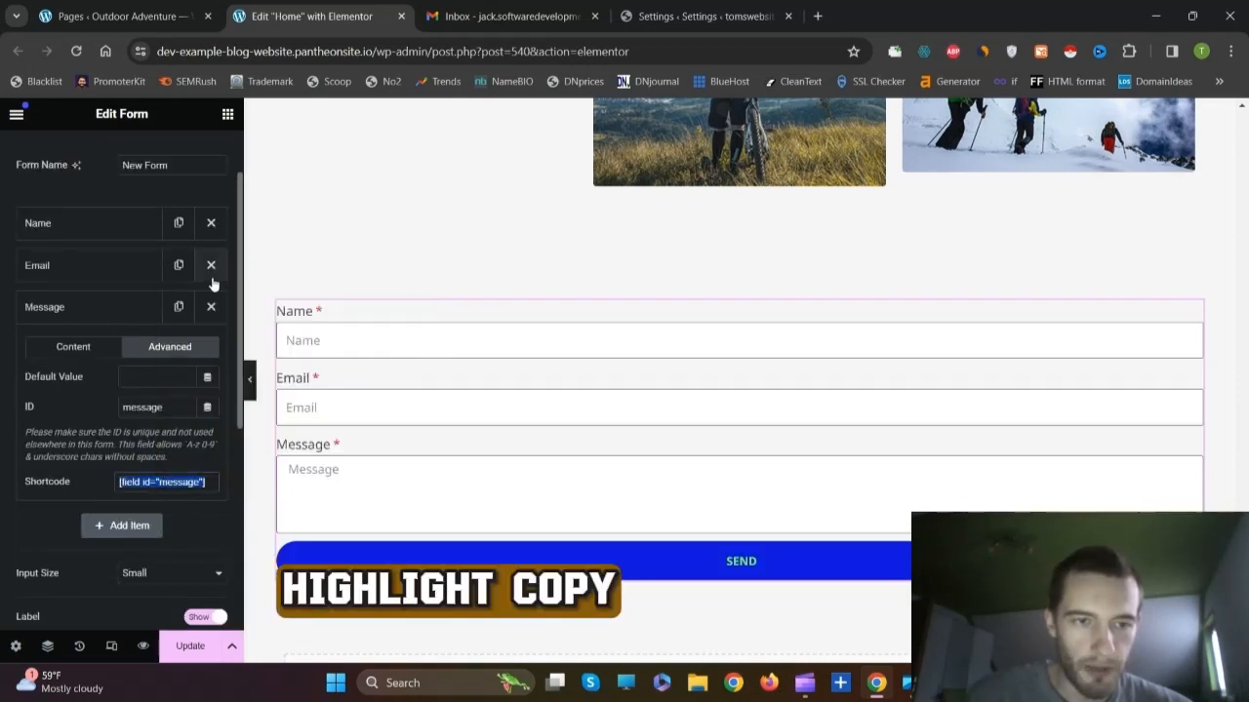
left_click(79, 302)
Step: Paste [field id="message"] over the old shortcode in the email's Message box
scroll(84, 369, "down", 3)
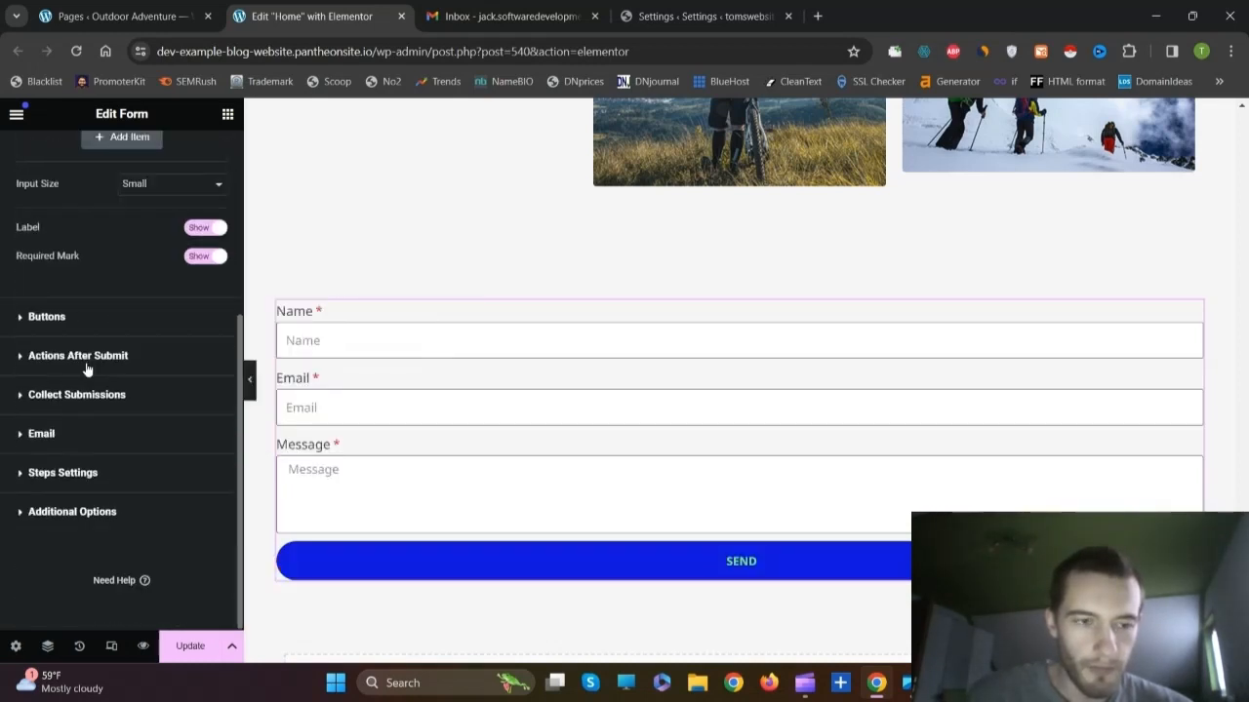
left_click(42, 435)
scroll(61, 438, "down", 1)
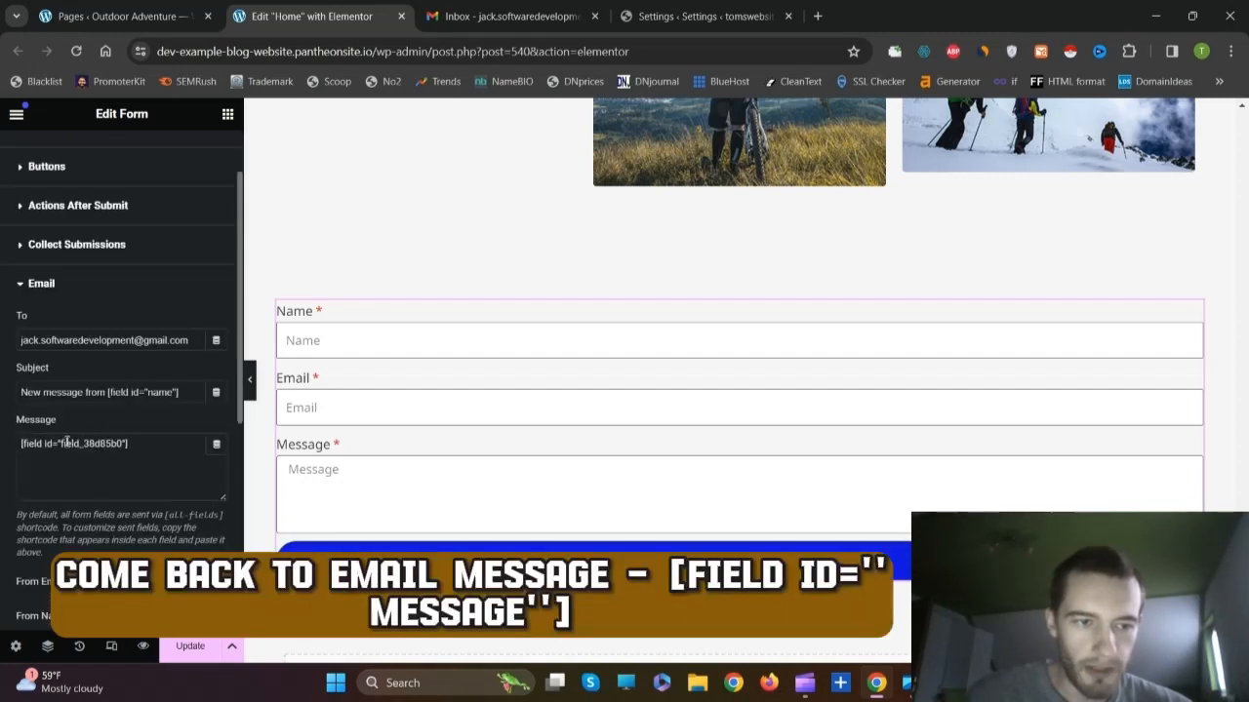
left_click_drag(120, 447, 19, 441)
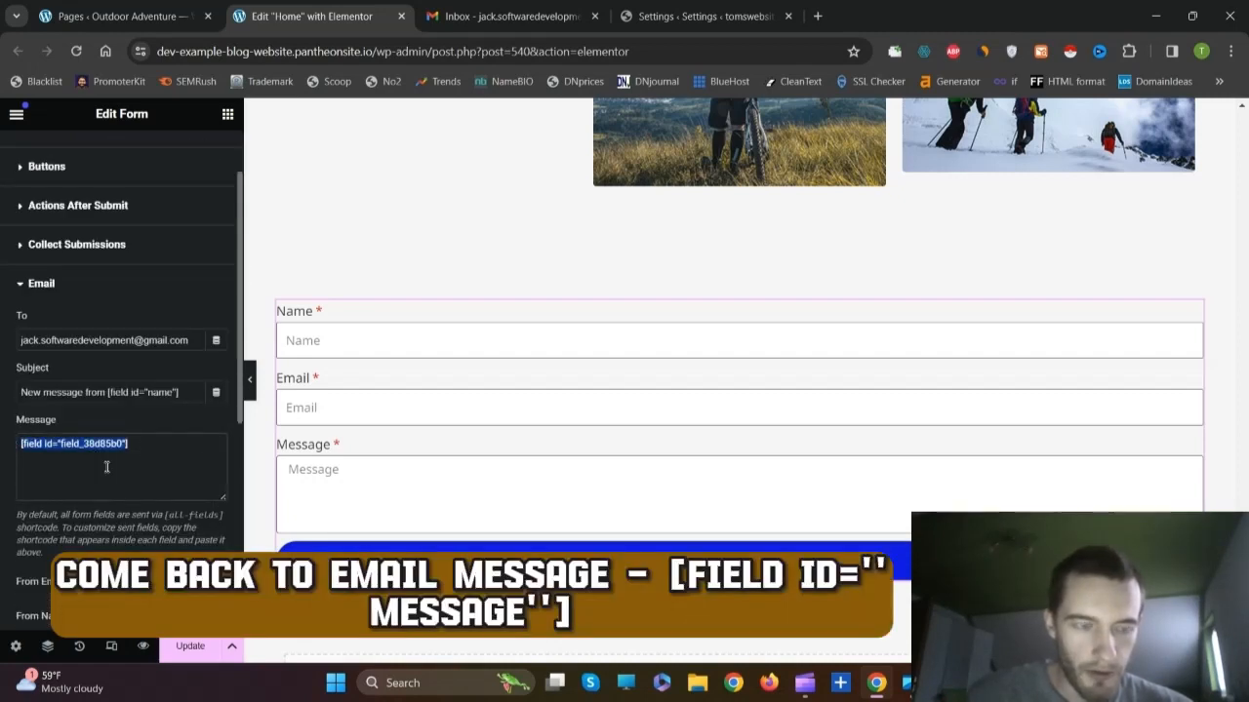
key("ctrl+v")
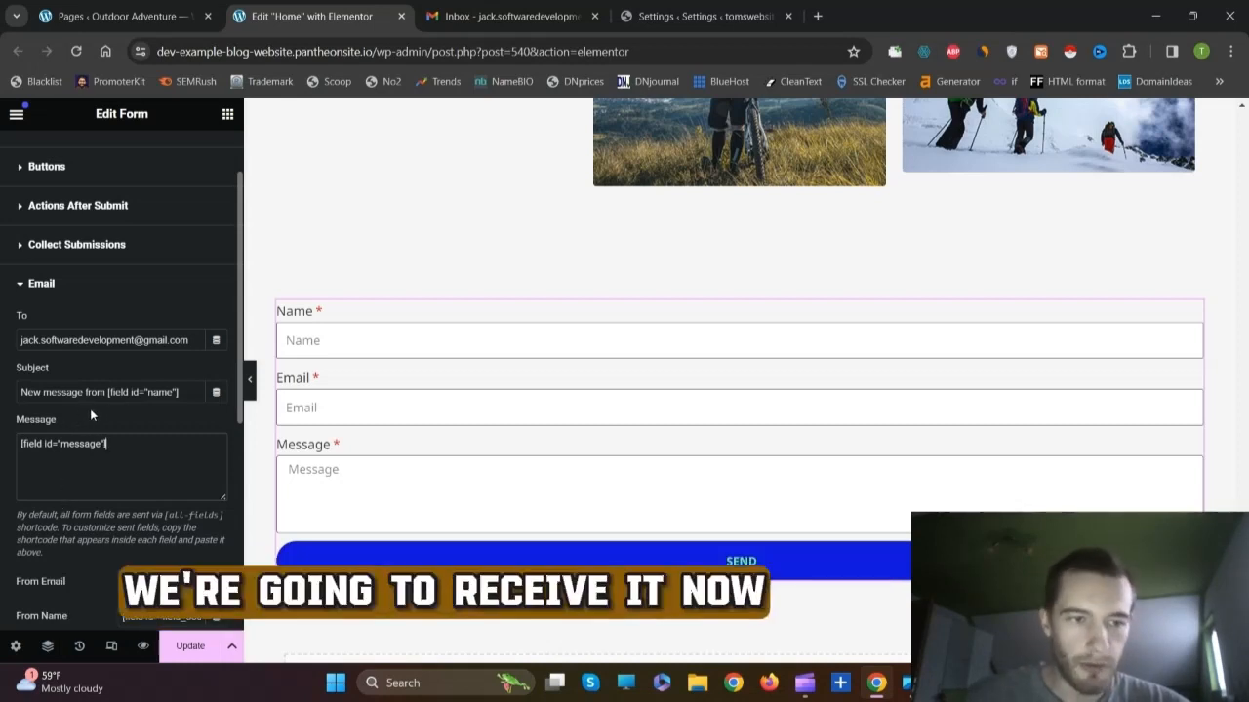
scroll(83, 416, "down", 2)
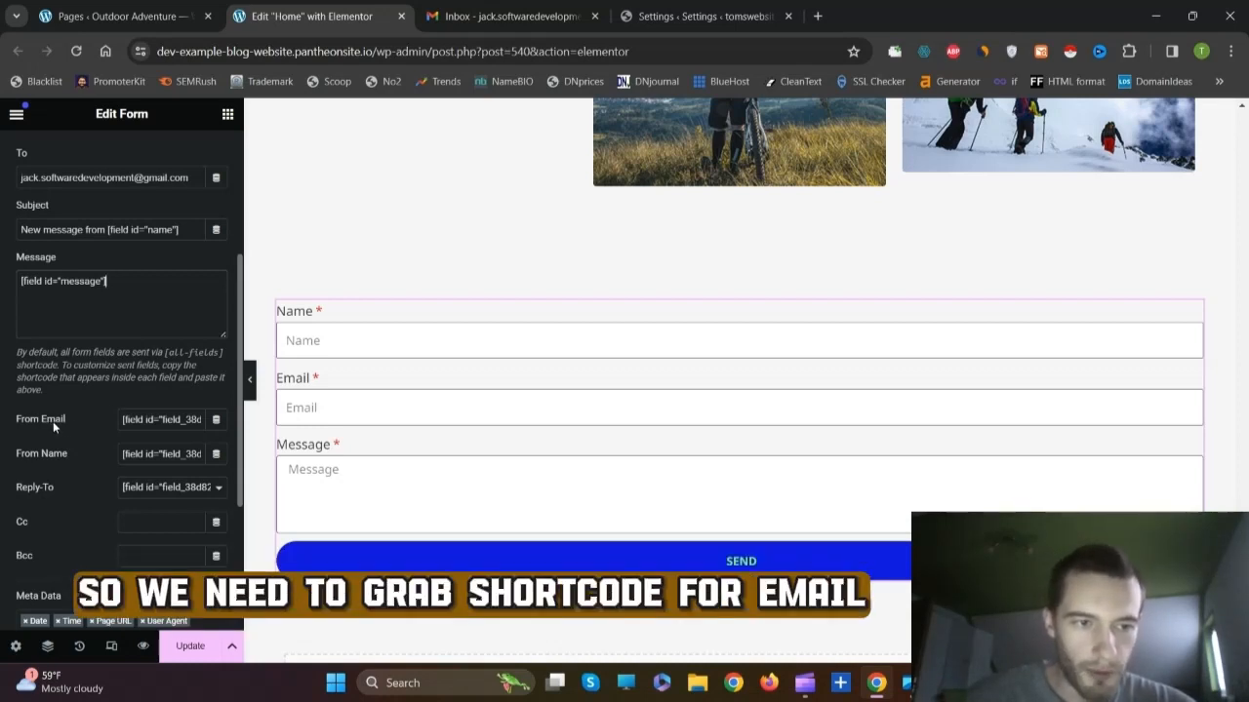
scroll(83, 416, "up", 3)
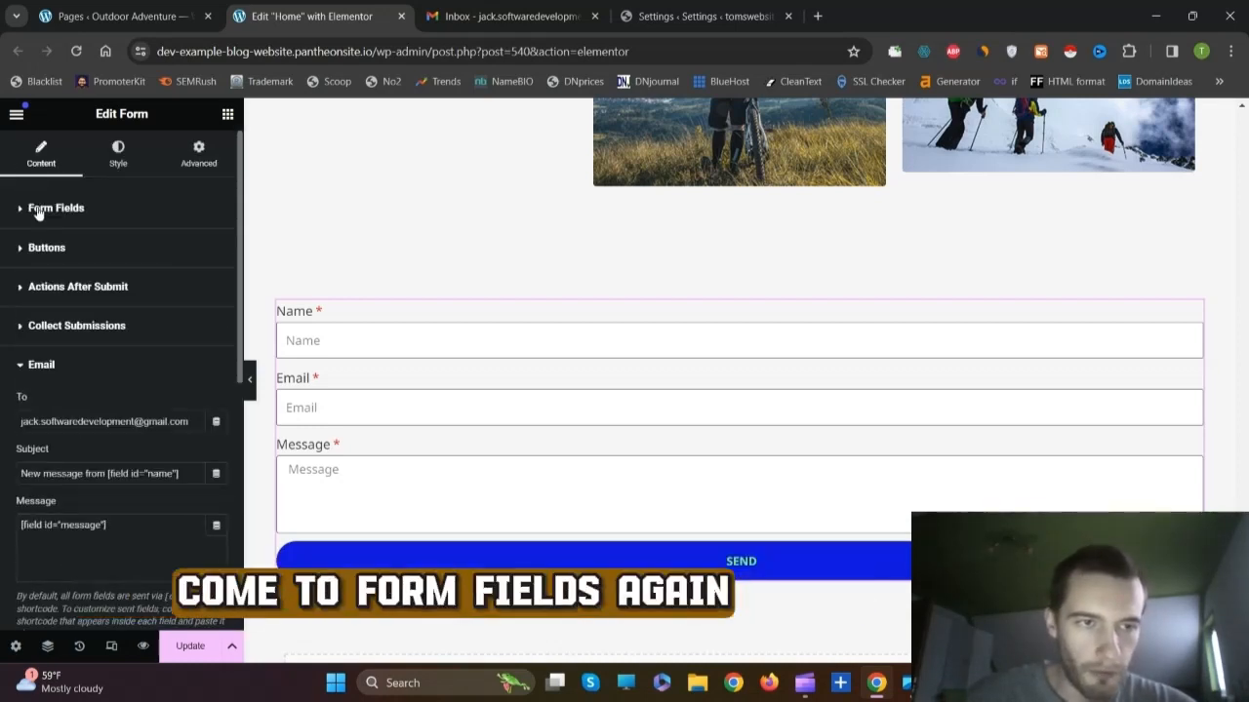
Step: Copy the Email field's shortcode [field id="email"] from its Advanced settings
left_click(37, 208)
left_click(72, 349)
left_click(170, 385)
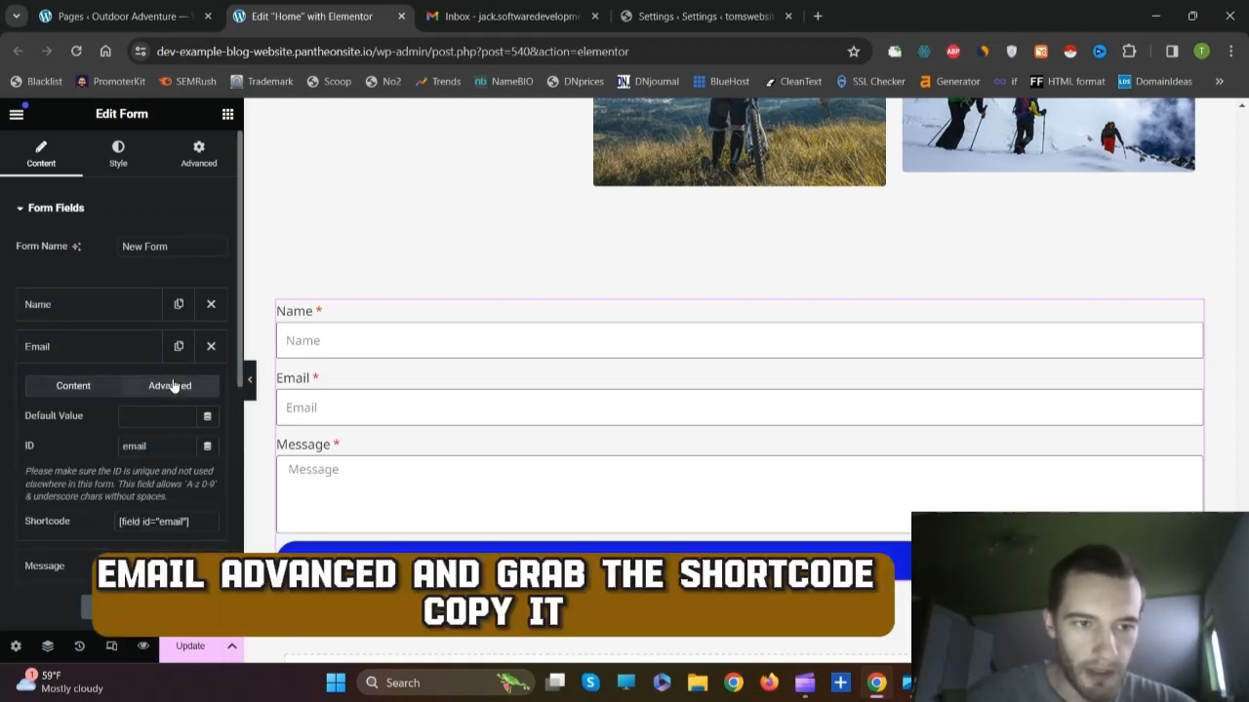
triple_click(148, 517)
right_click(152, 519)
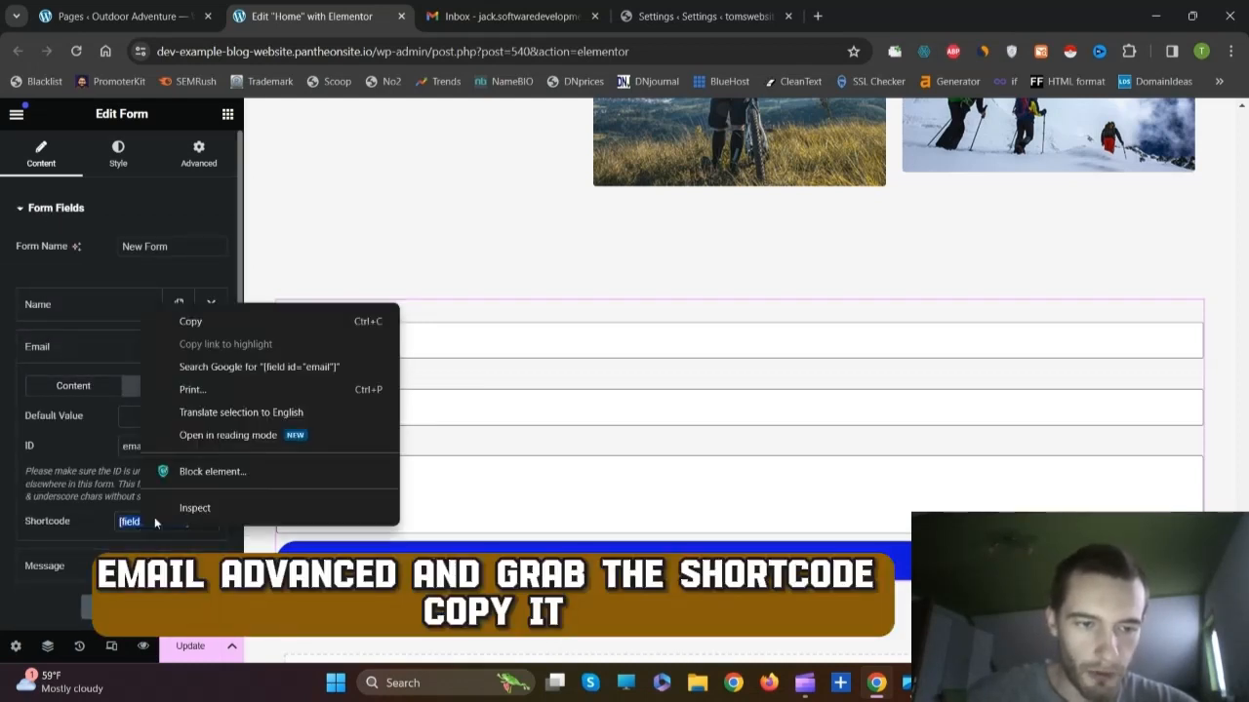
left_click(191, 322)
Step: Clear the default From Email value and paste [field id="email"] in its place
scroll(113, 393, "down", 5)
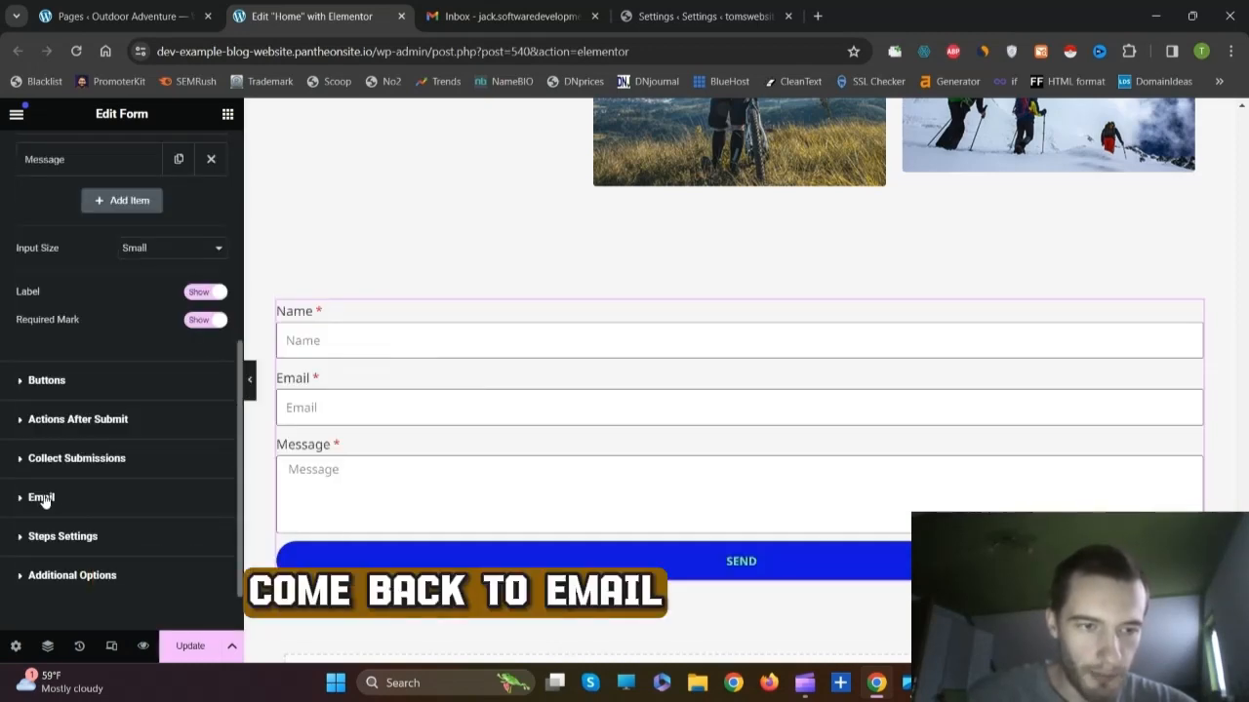
left_click(41, 498)
scroll(148, 376, "down", 3)
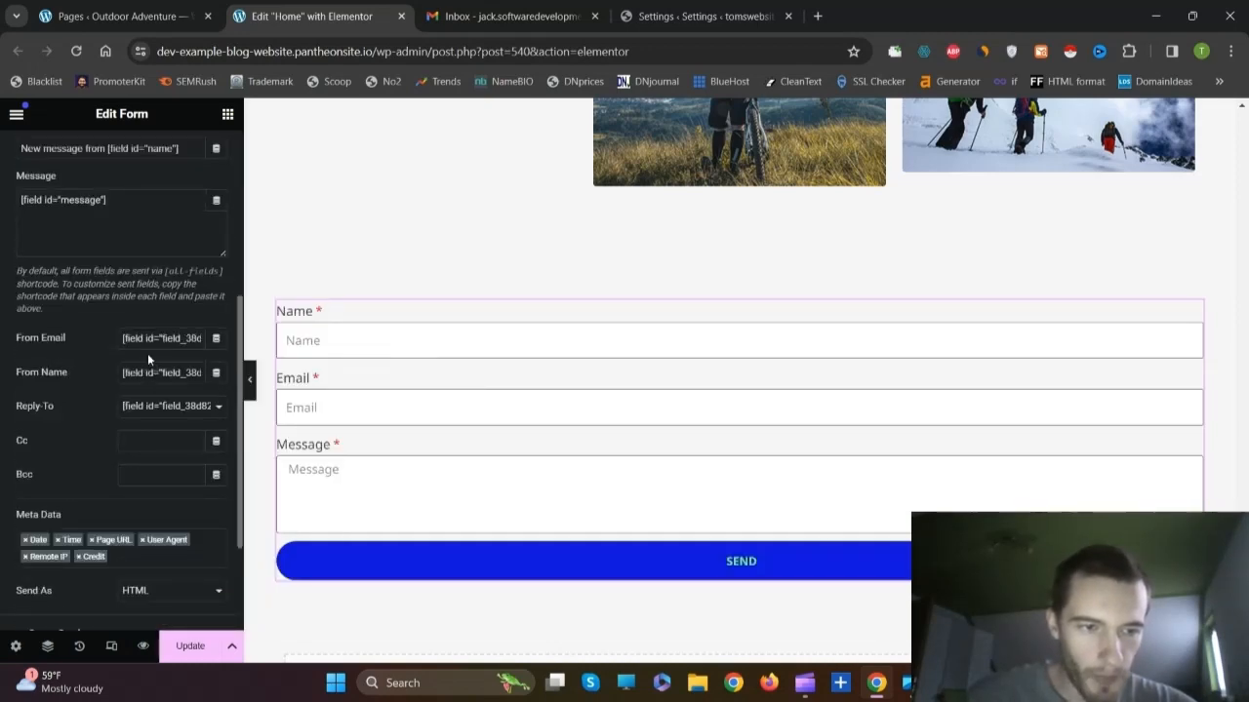
triple_click(151, 339)
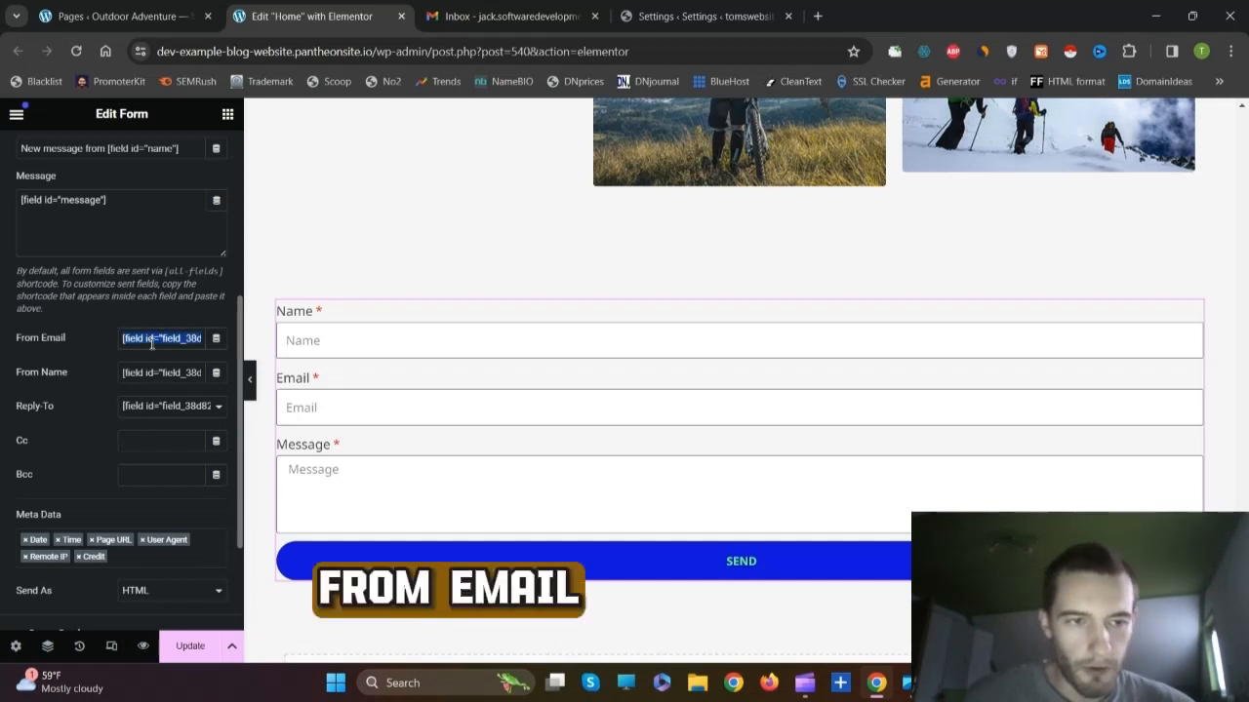
key("BackSpace")
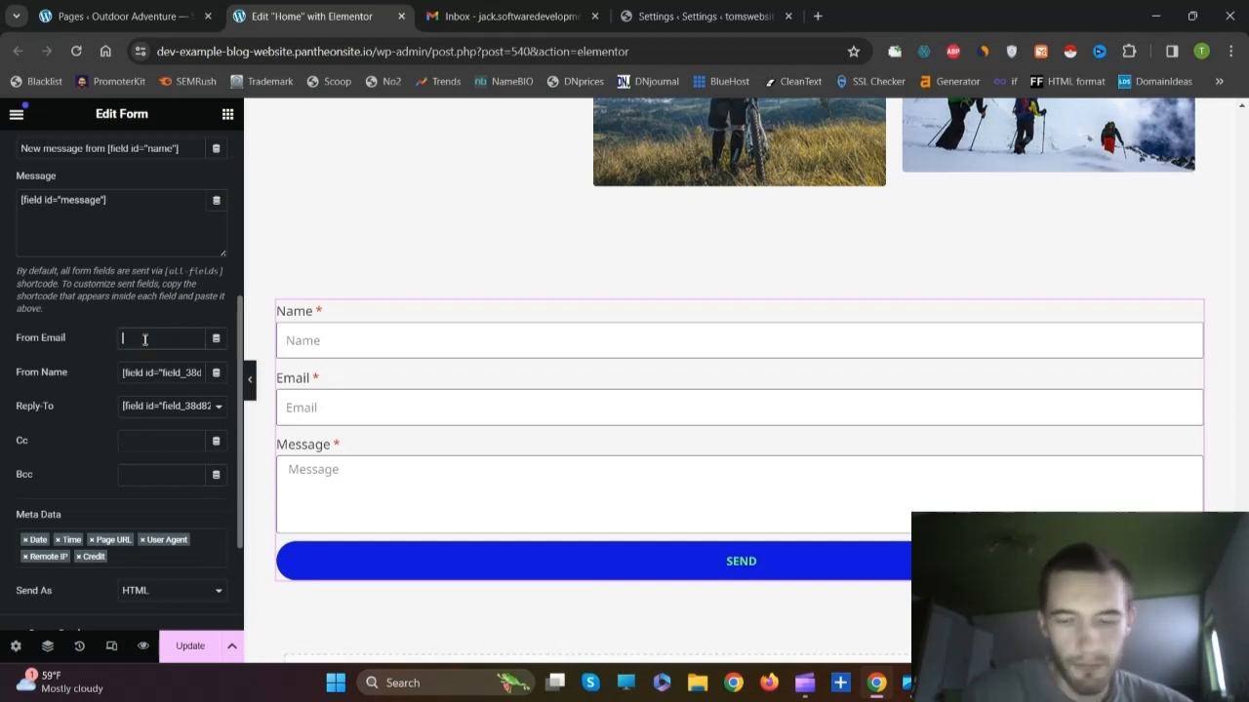
right_click(144, 339)
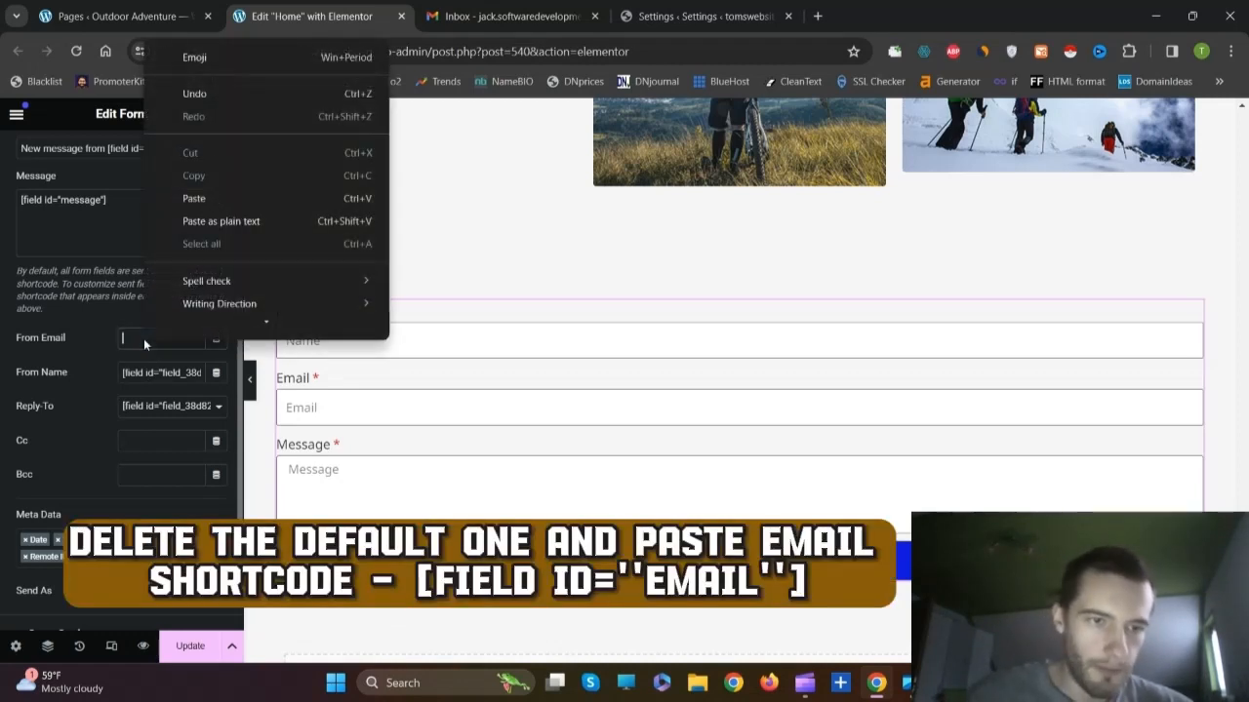
left_click(194, 195)
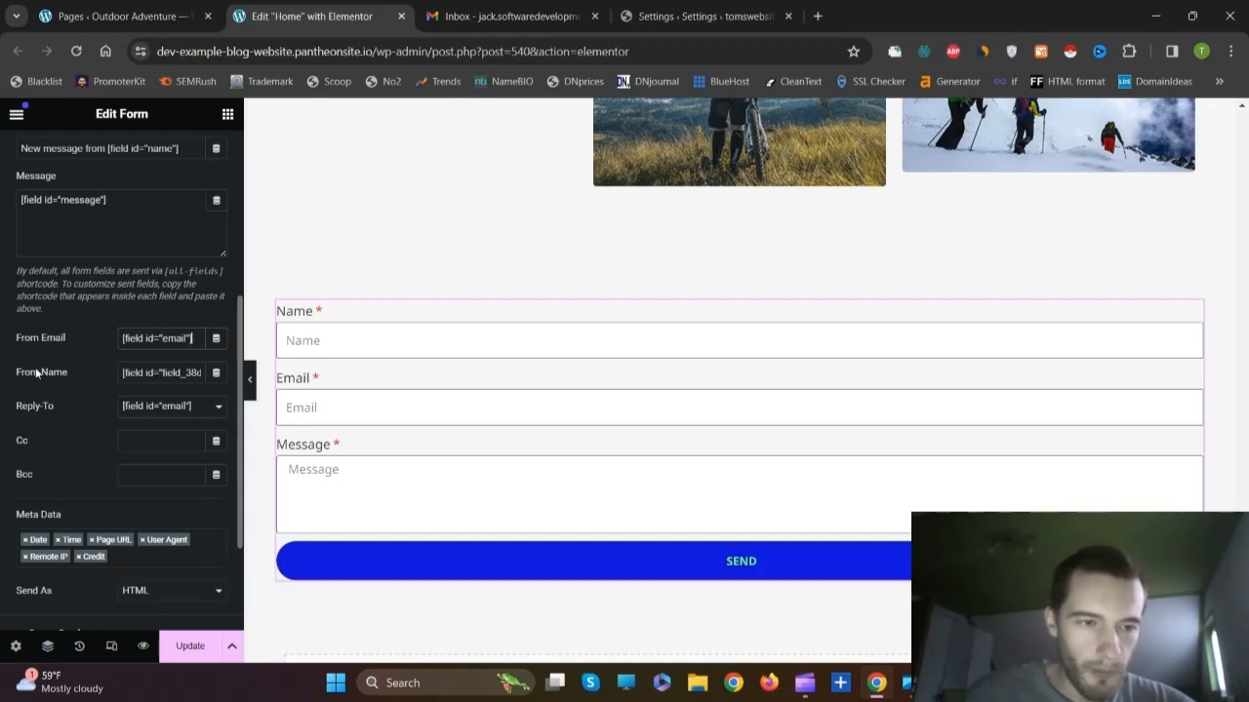
Step: Clear the default From Name and copy the Name field's shortcode [field id="name"]
triple_click(166, 374)
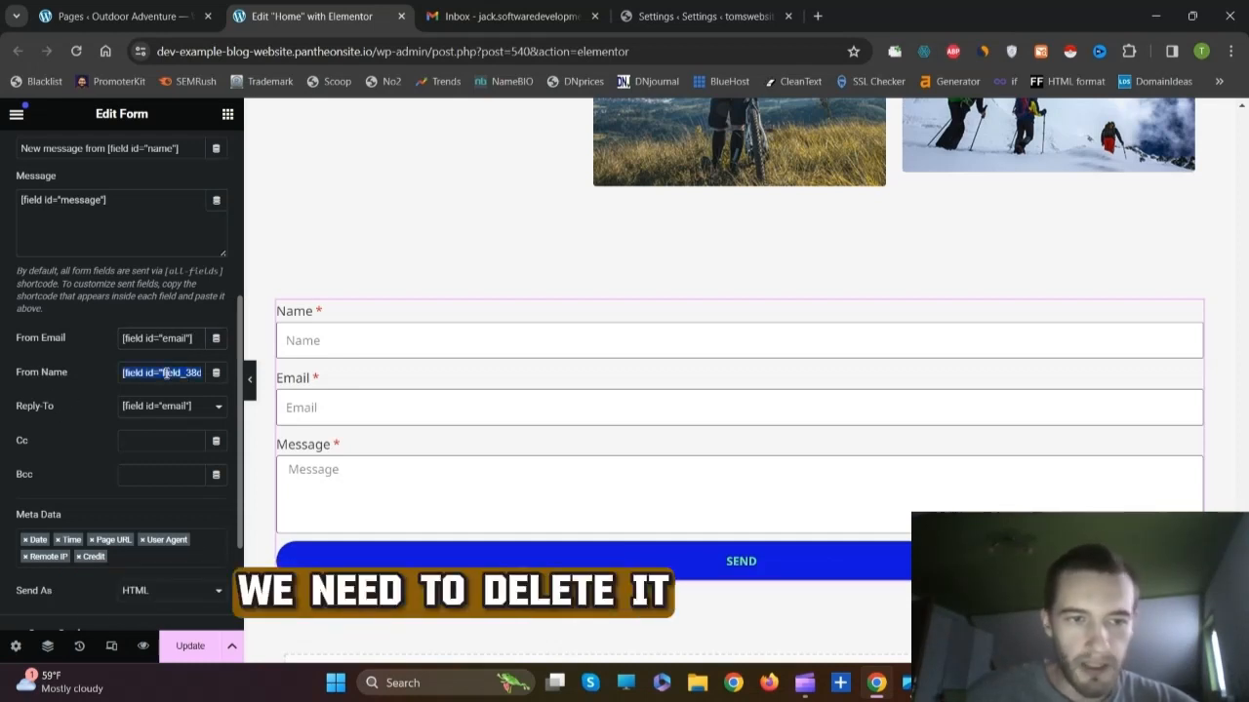
key("BackSpace")
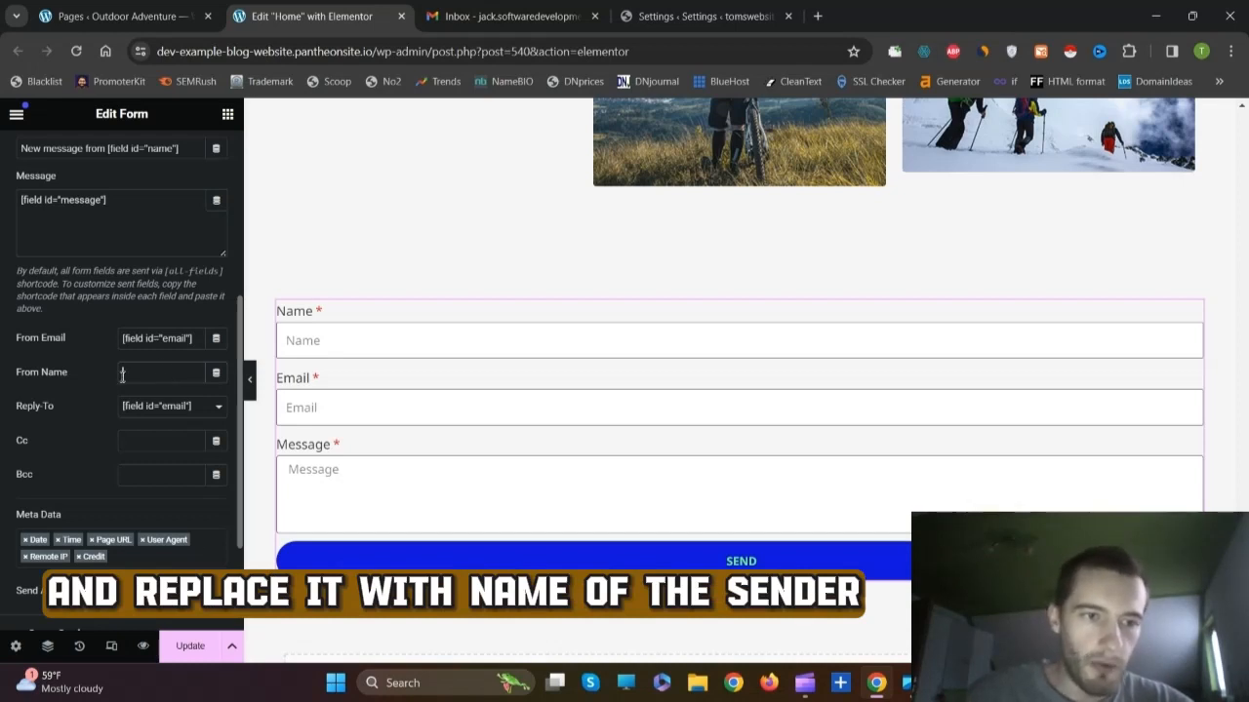
scroll(86, 385, "up", 4)
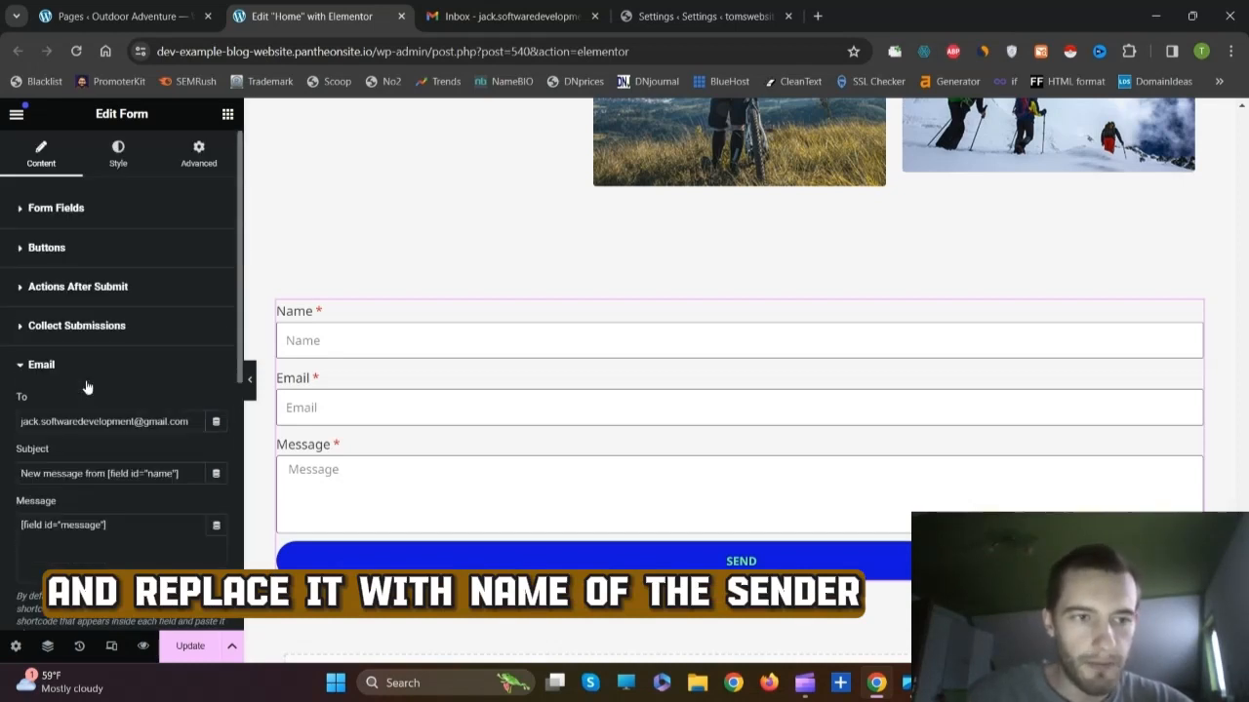
left_click(47, 210)
left_click(76, 312)
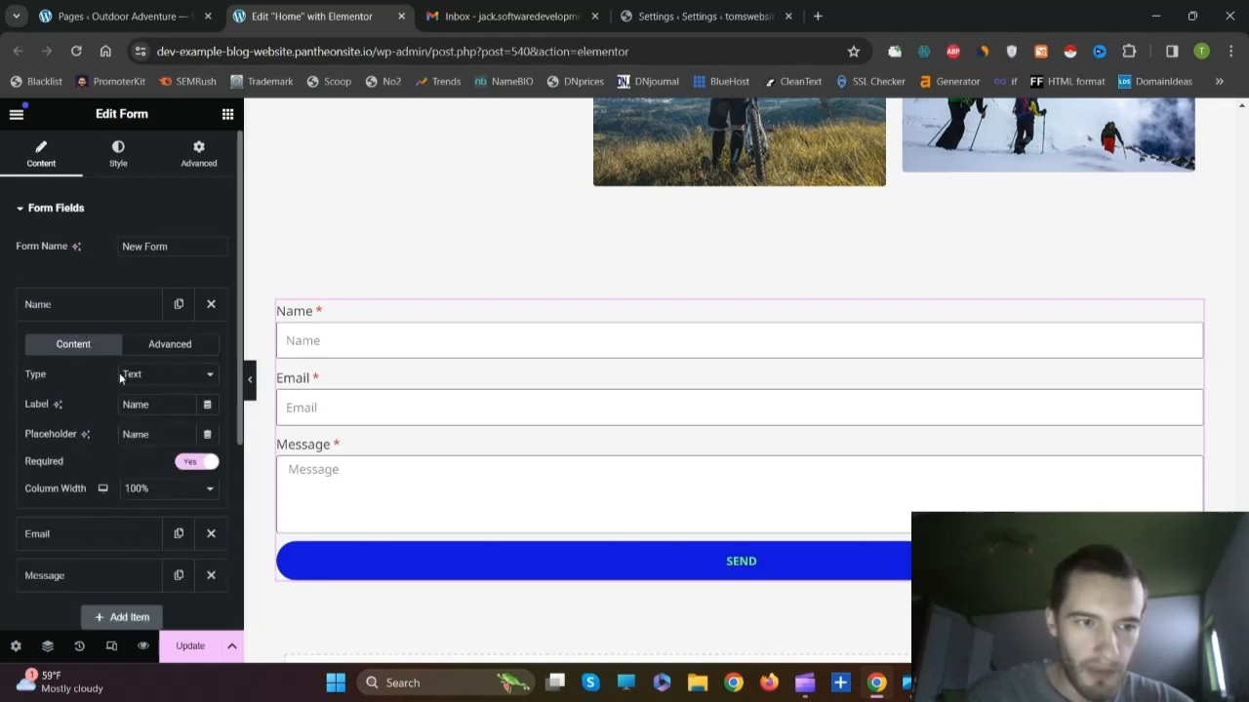
left_click(161, 351)
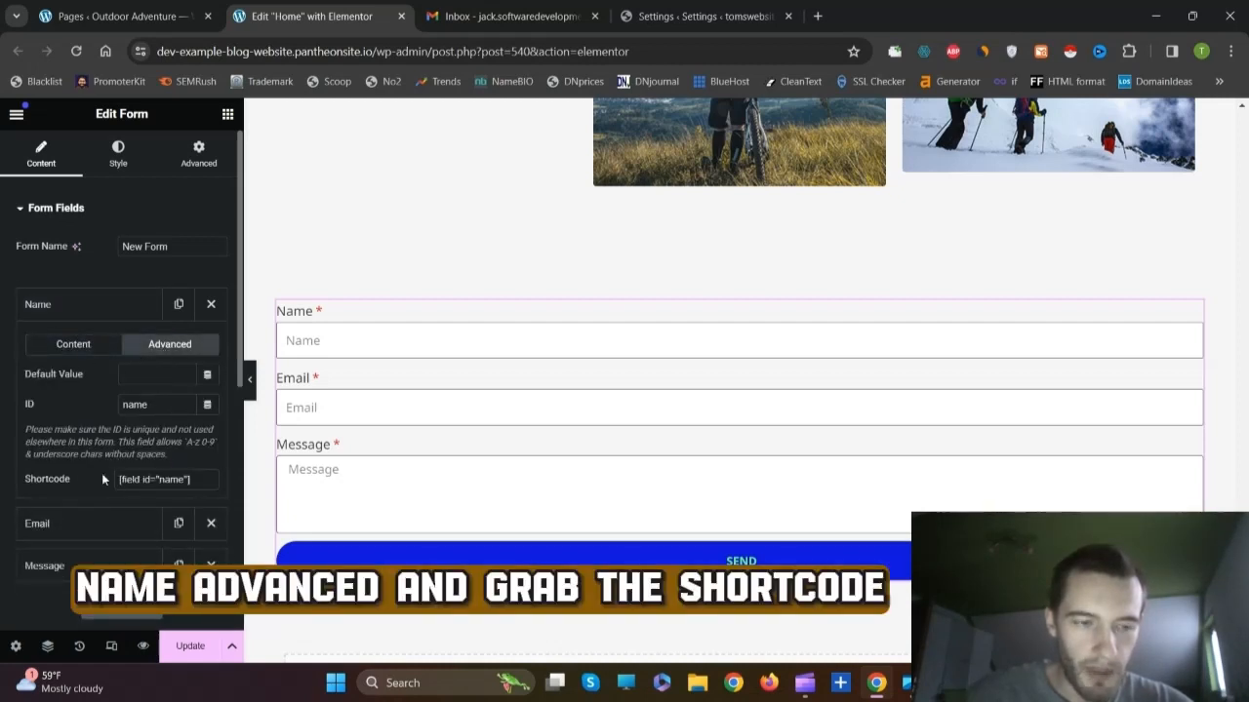
left_click(151, 479)
right_click(150, 479)
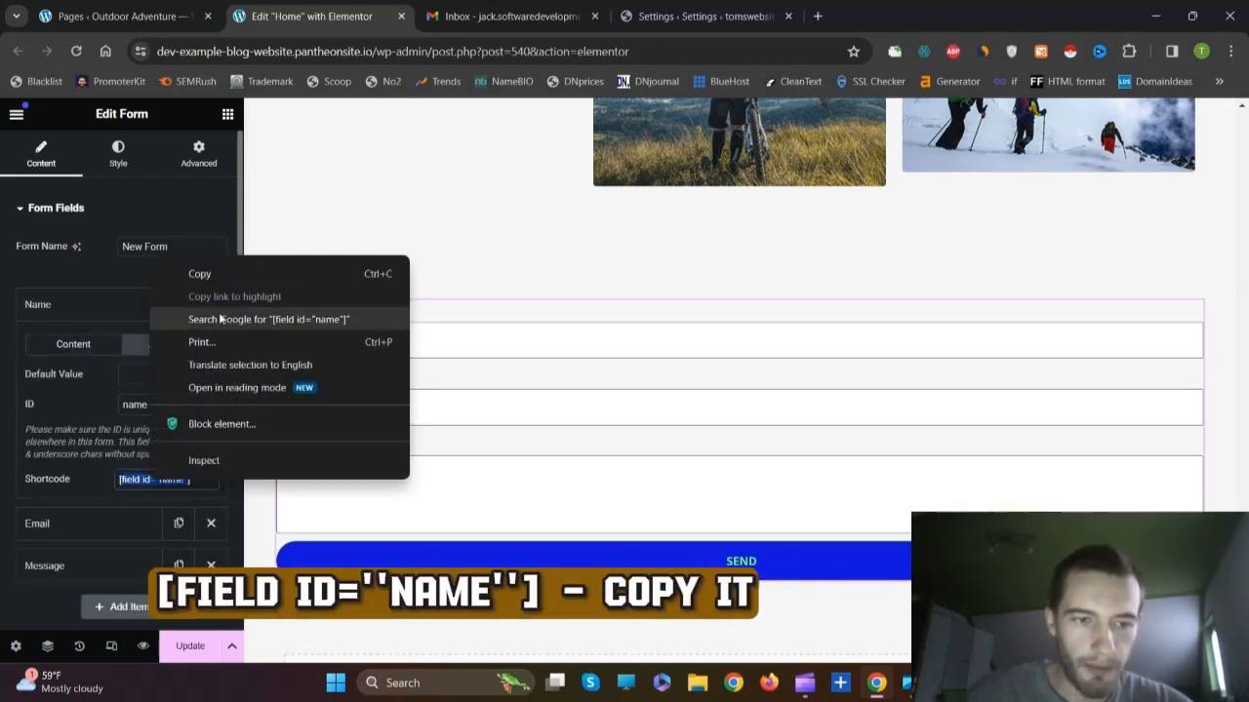
left_click(198, 270)
Step: Paste [field id="name"] into the empty From Name setting
scroll(92, 370, "down", 5)
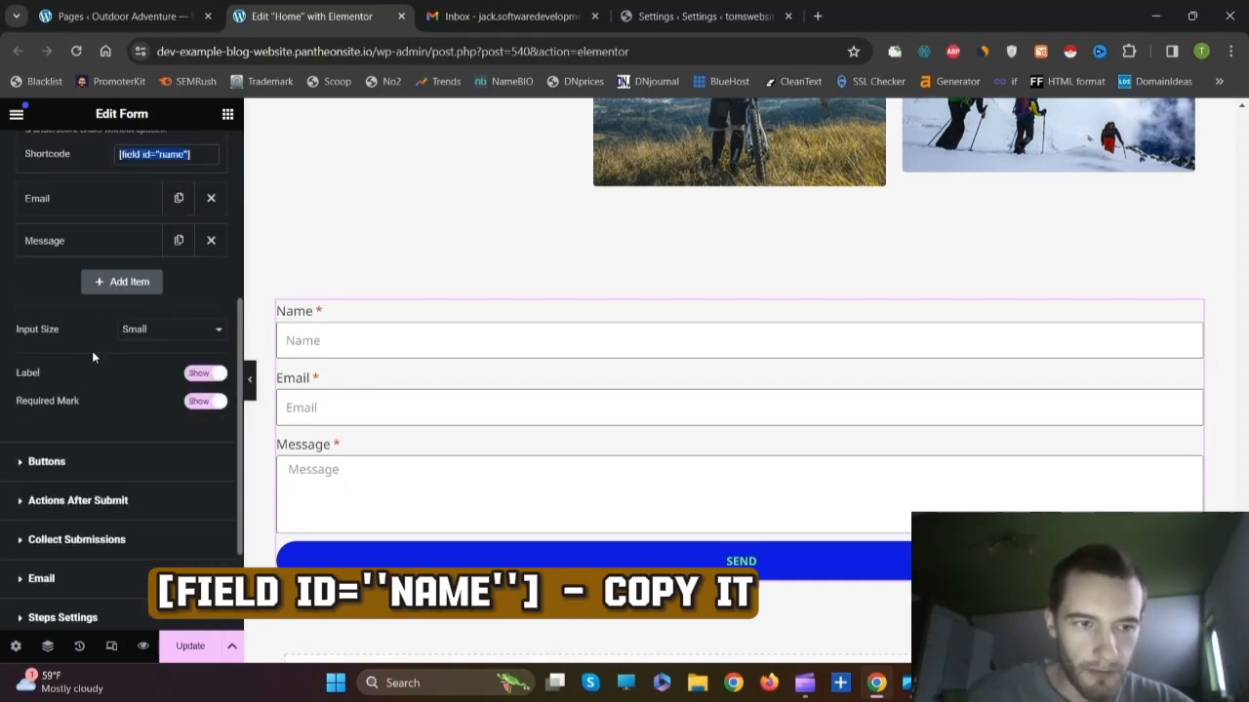
left_click(42, 433)
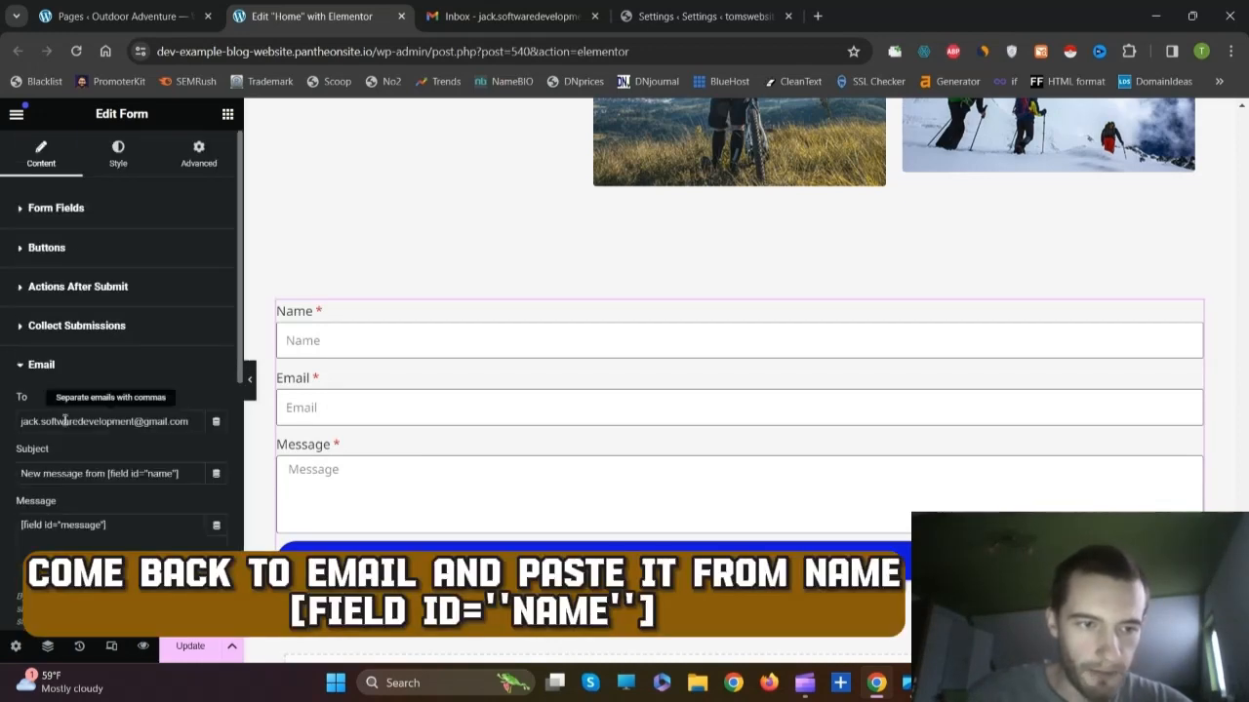
scroll(140, 366, "down", 5)
right_click(139, 371)
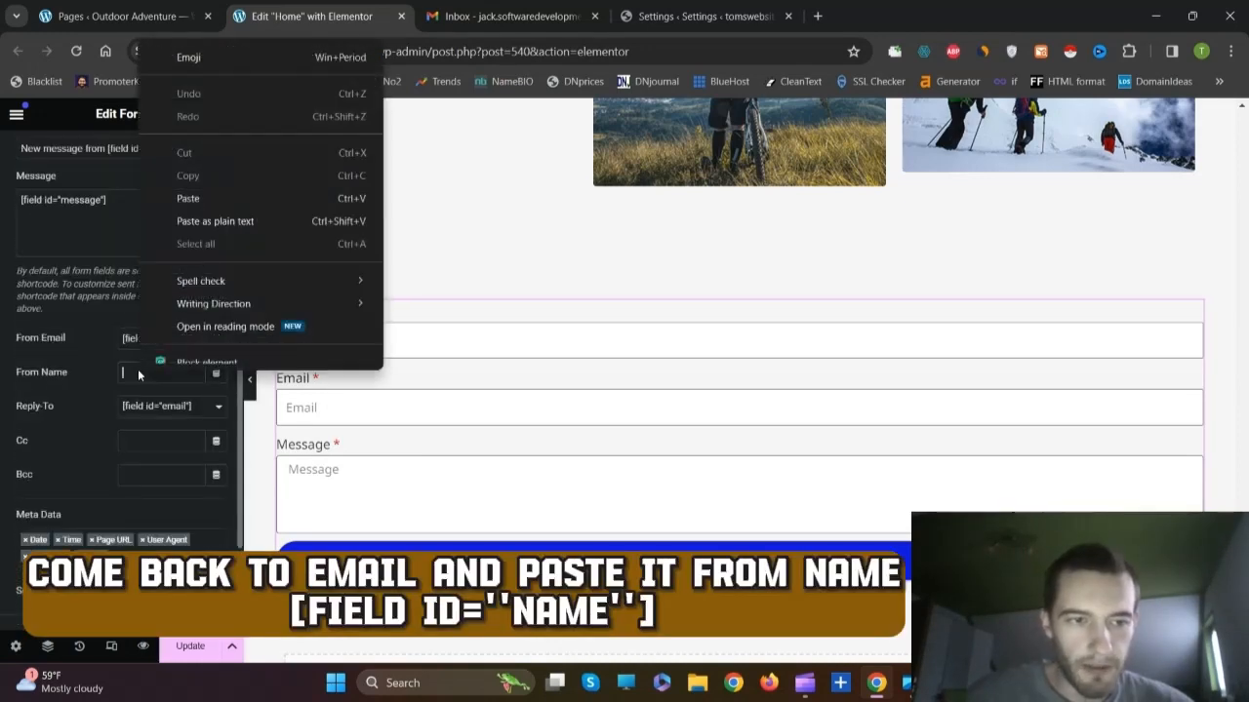
left_click(189, 212)
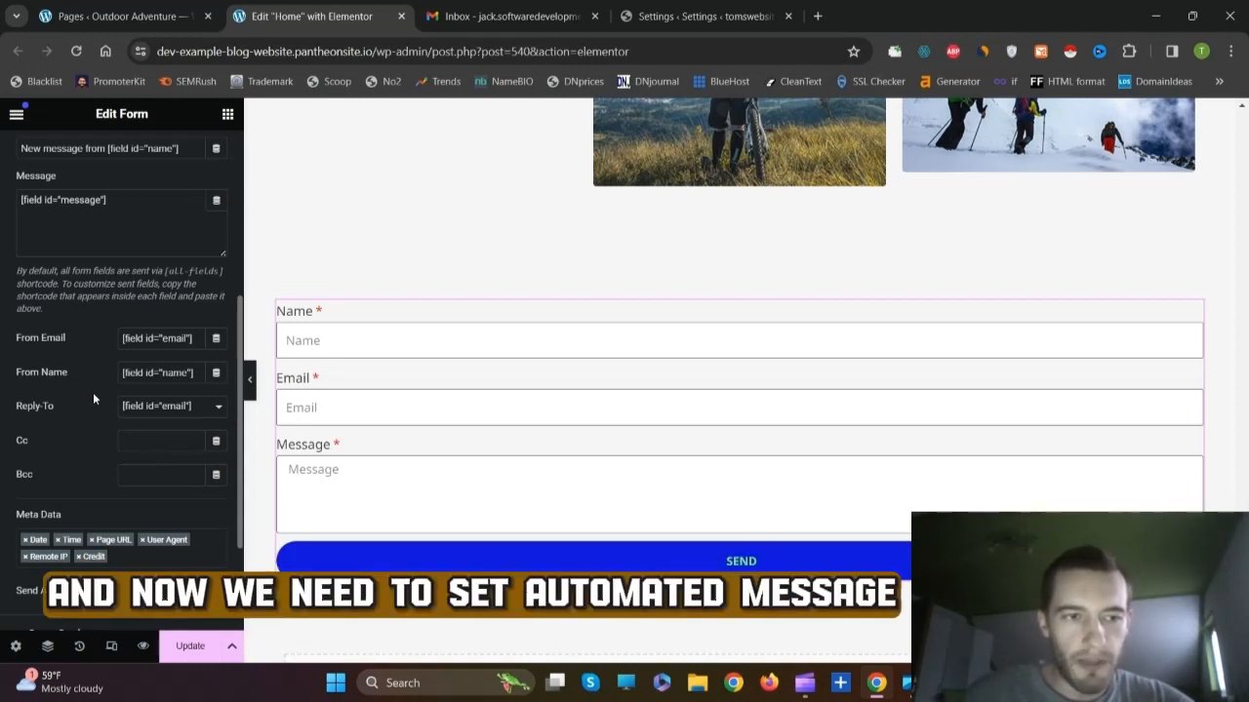
Step: Add an Email 2 action under Actions After Submit and expand its Email 2 section
scroll(12, 388, "up", 4)
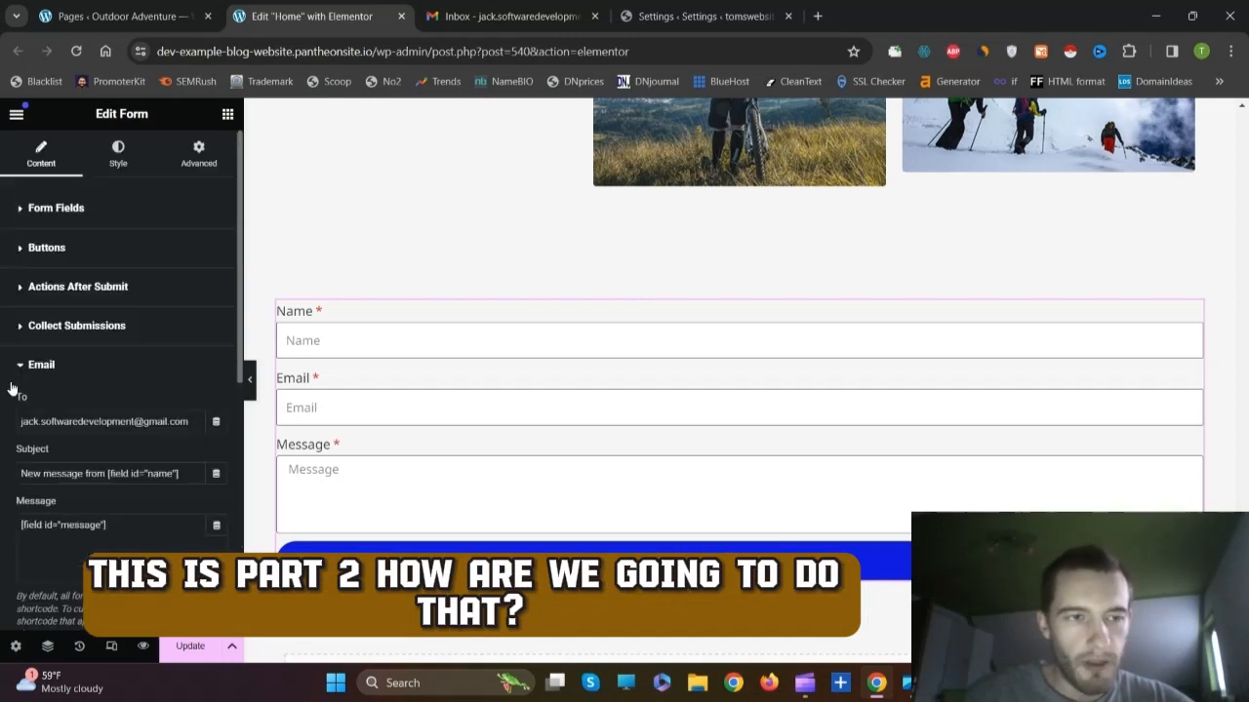
left_click(46, 287)
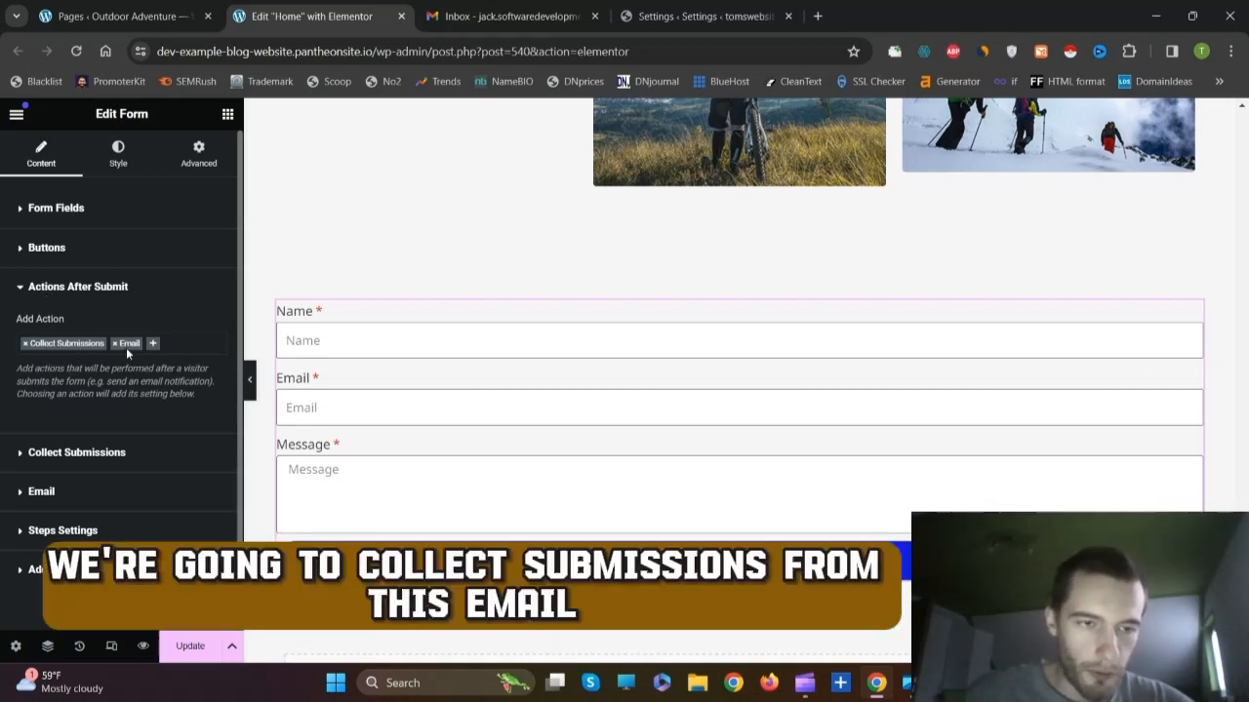
left_click(151, 346)
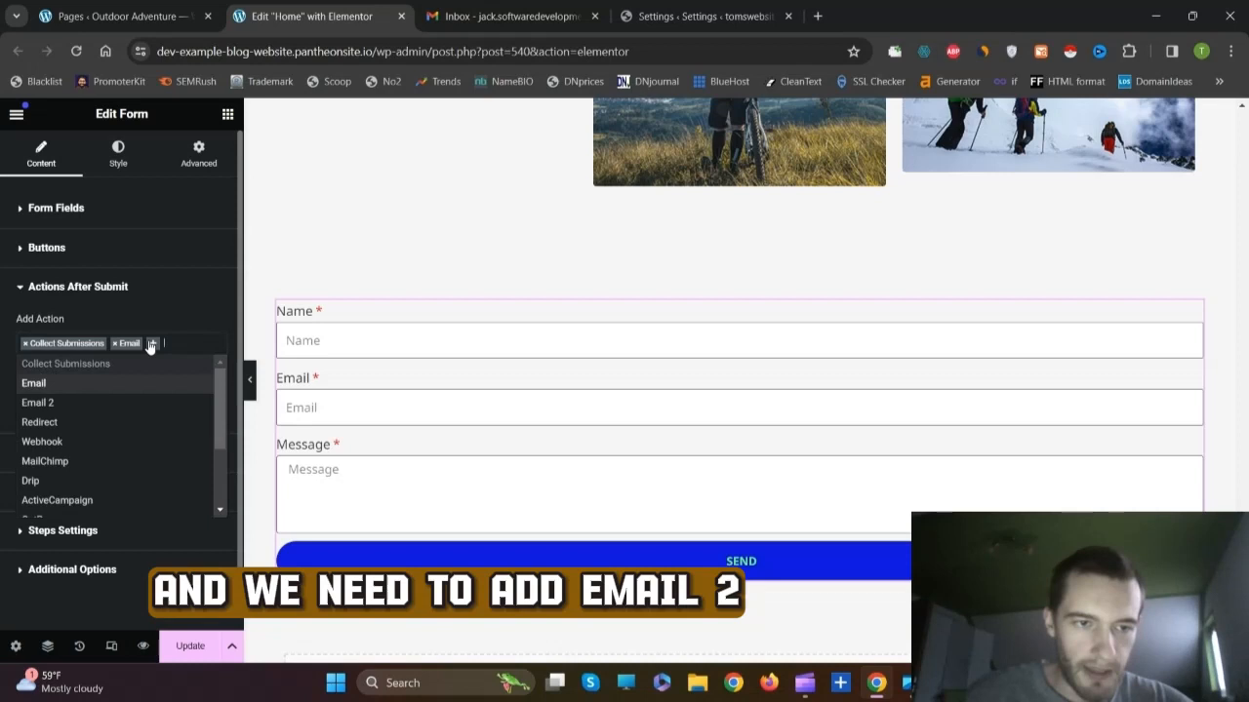
left_click(50, 403)
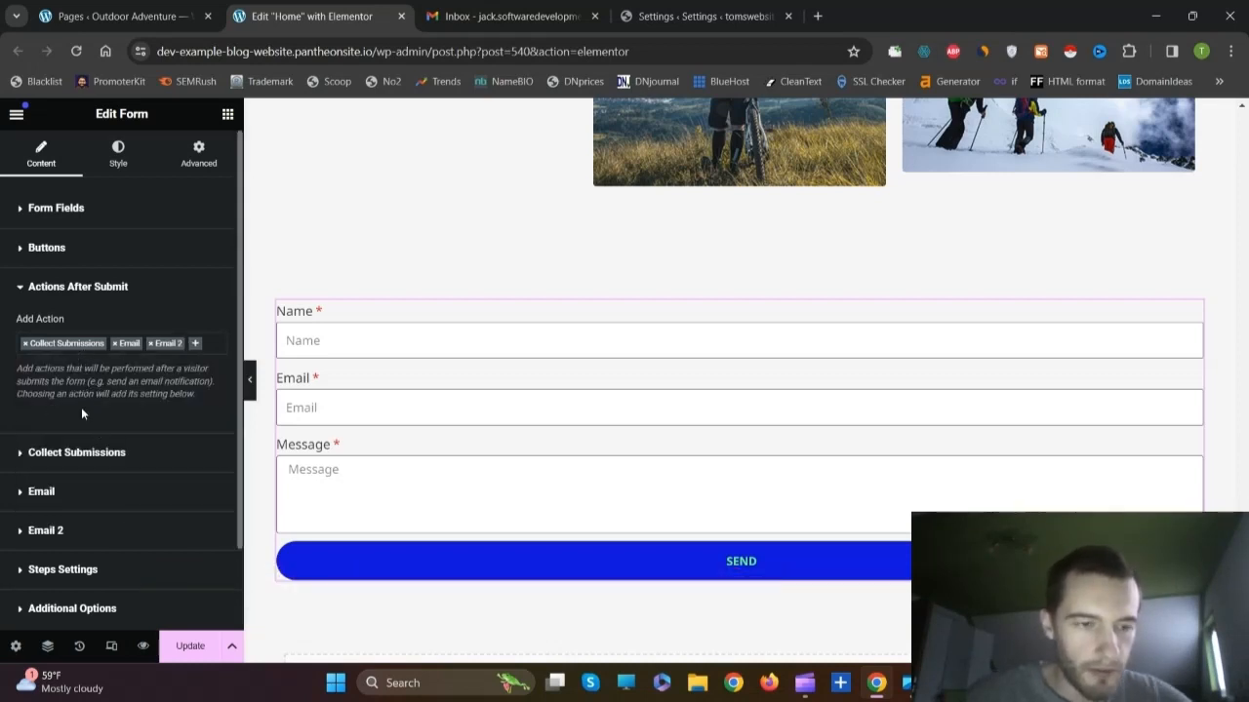
scroll(83, 410, "down", 1)
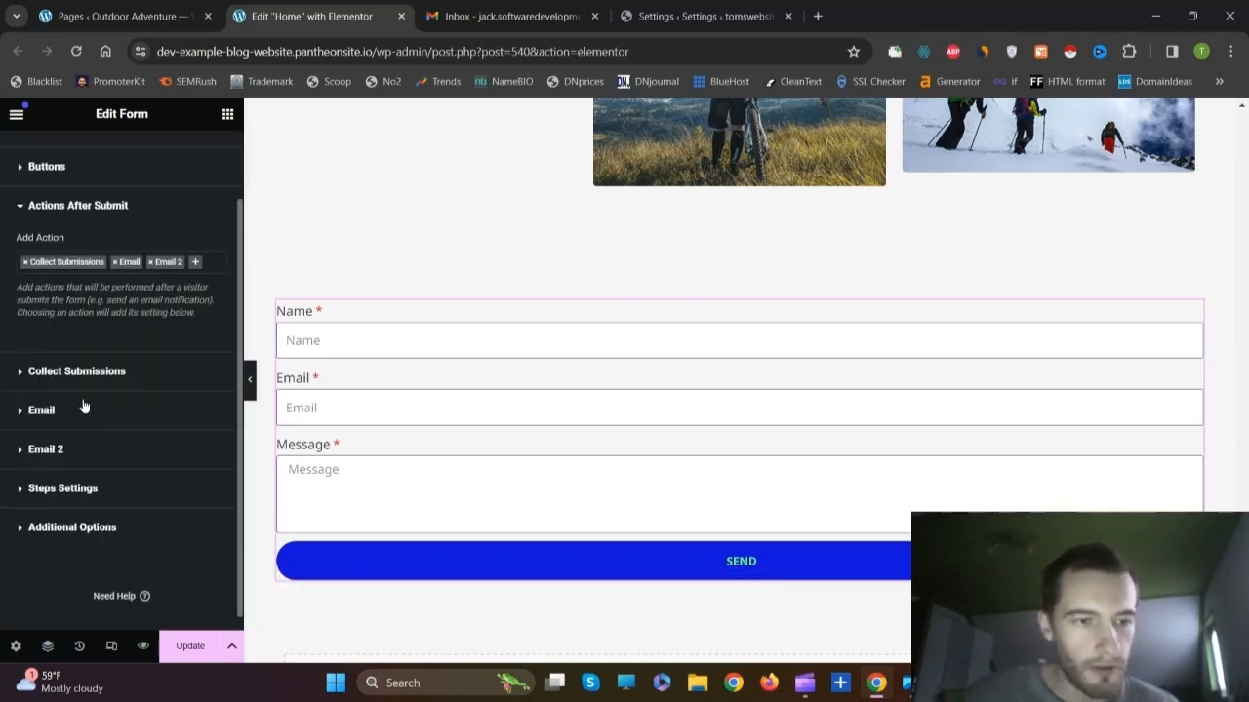
left_click(43, 453)
scroll(58, 358, "down", 2)
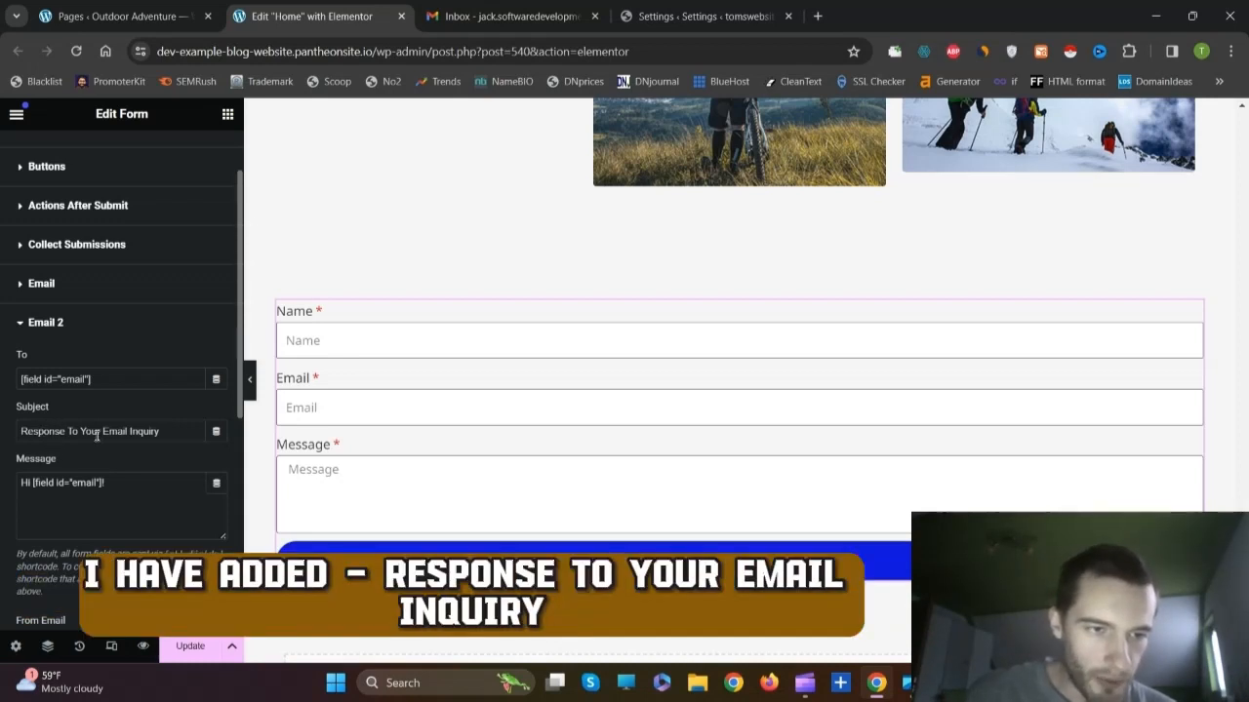
Step: Replace the Email 2 subject with 'Your message to company'
left_click(170, 439)
key("BackSpace")
key("BackSpace")
key("BackSpace")
key("BackSpace")
key("BackSpace")
key("BackSpace")
key("BackSpace")
key("BackSpace")
key("BackSpace")
key("BackSpace")
key("BackSpace")
key("BackSpace")
key("BackSpace")
key("BackSpace")
key("BackSpace")
key("BackSpace")
key("BackSpace")
key("BackSpace")
key("BackSpace")
key("BackSpace")
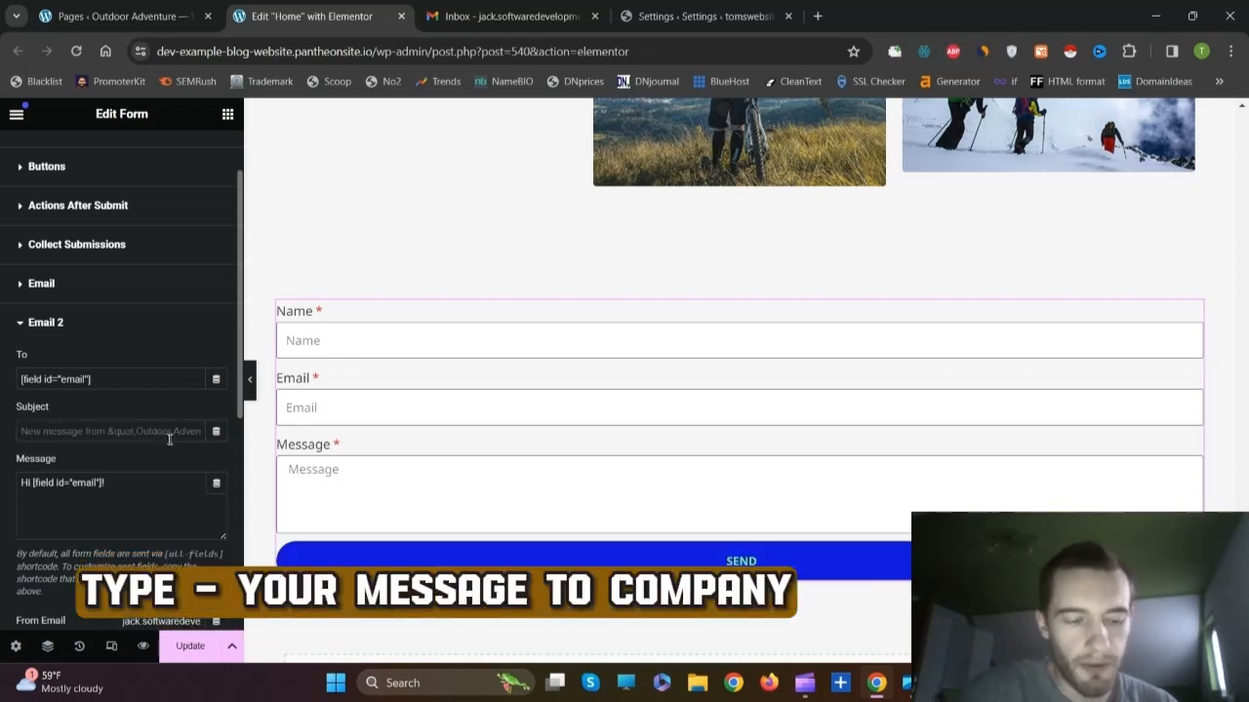
type("Your message to ")
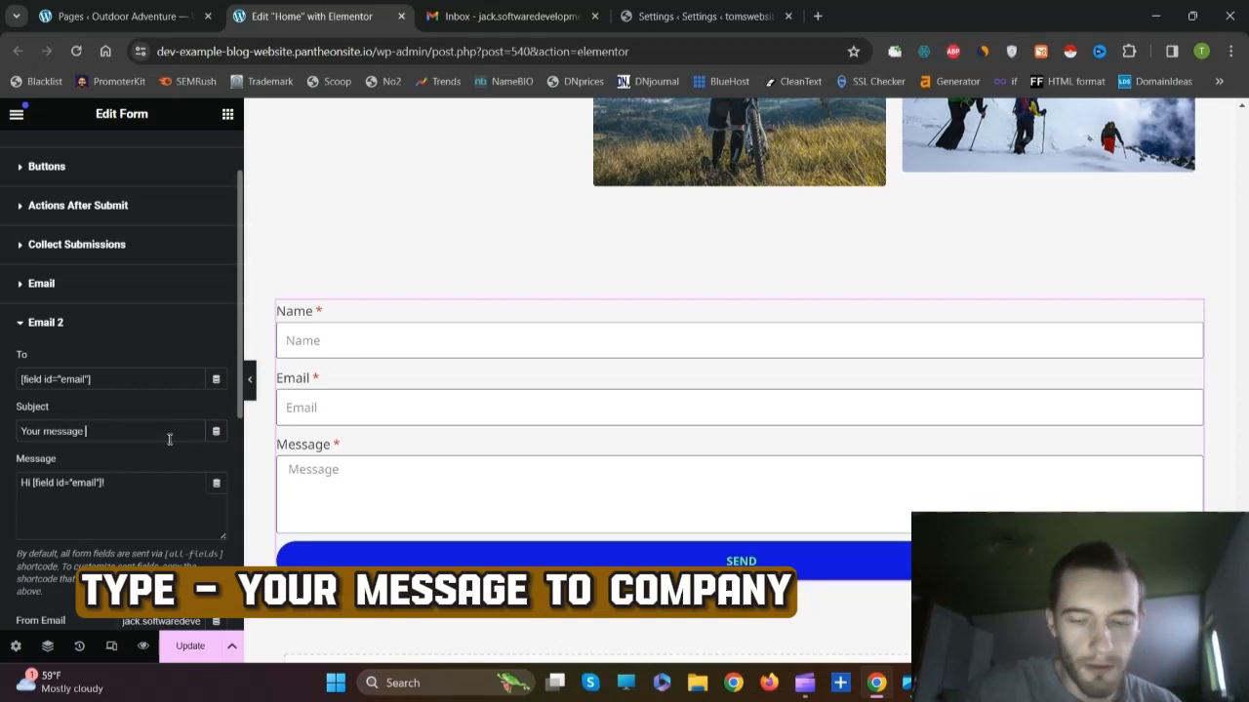
type("company")
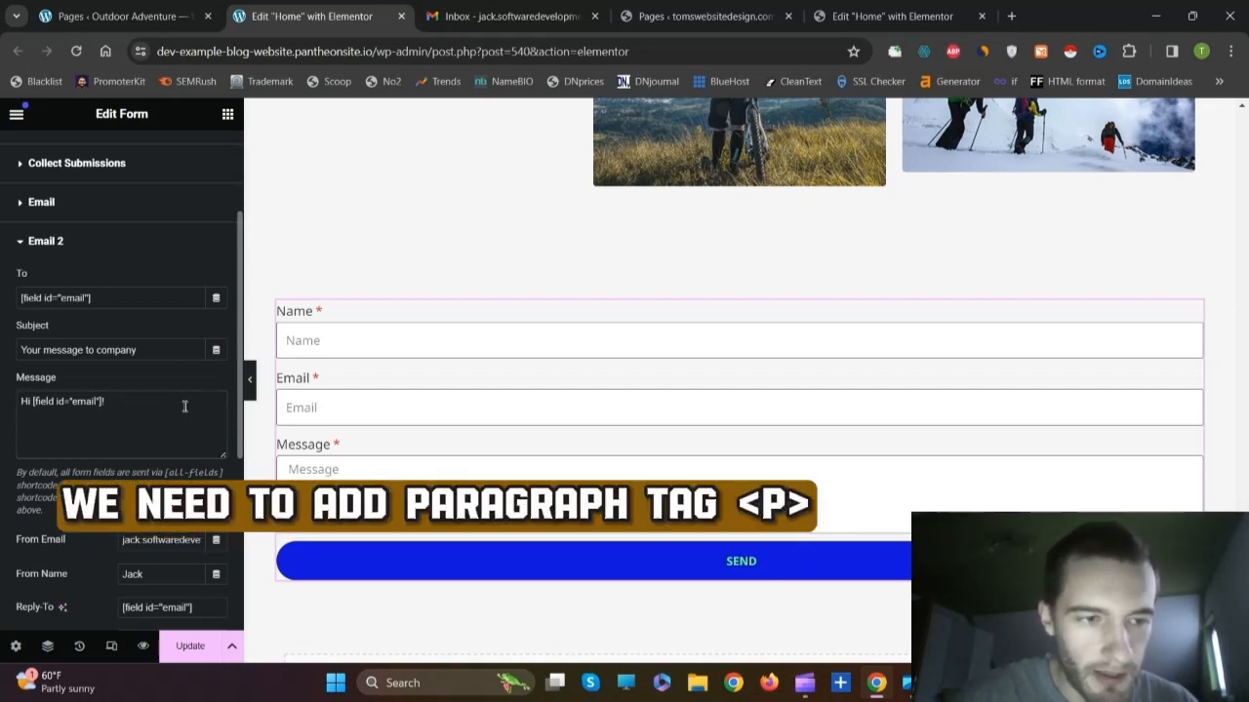
Step: Wrap the Hello greeting in <p> and change its shortcode to [field id="name"]
type("<p")
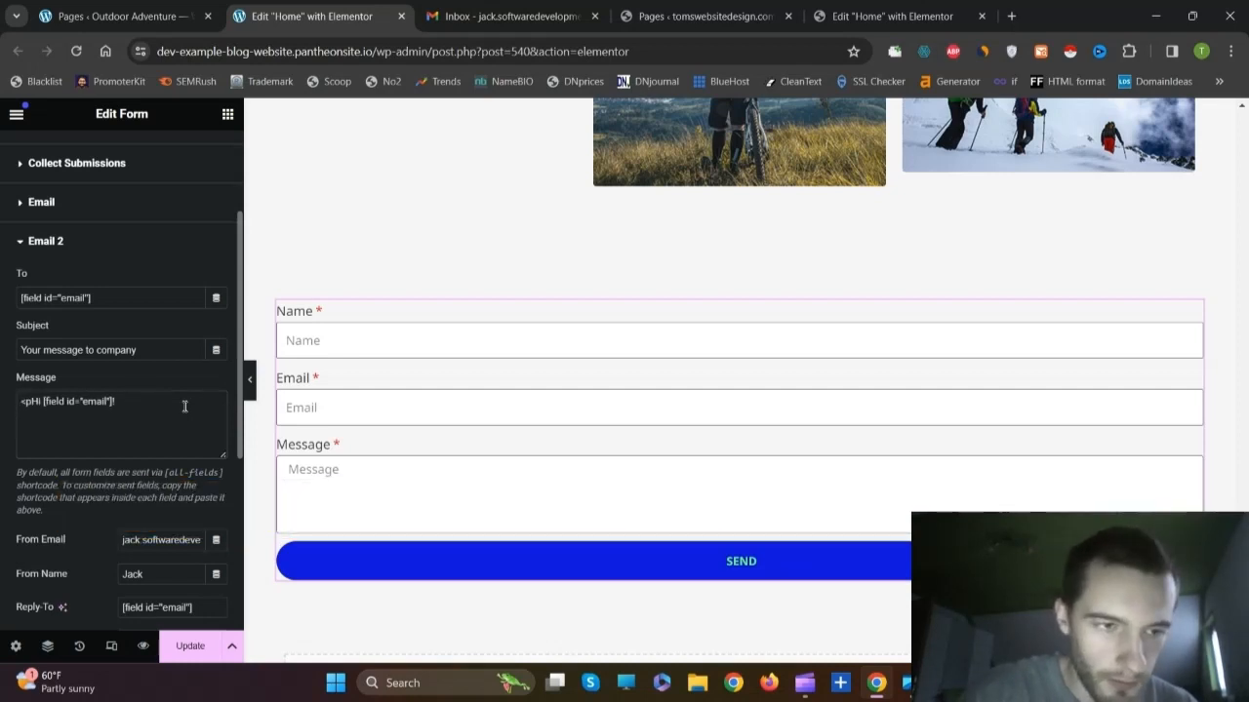
type(">")
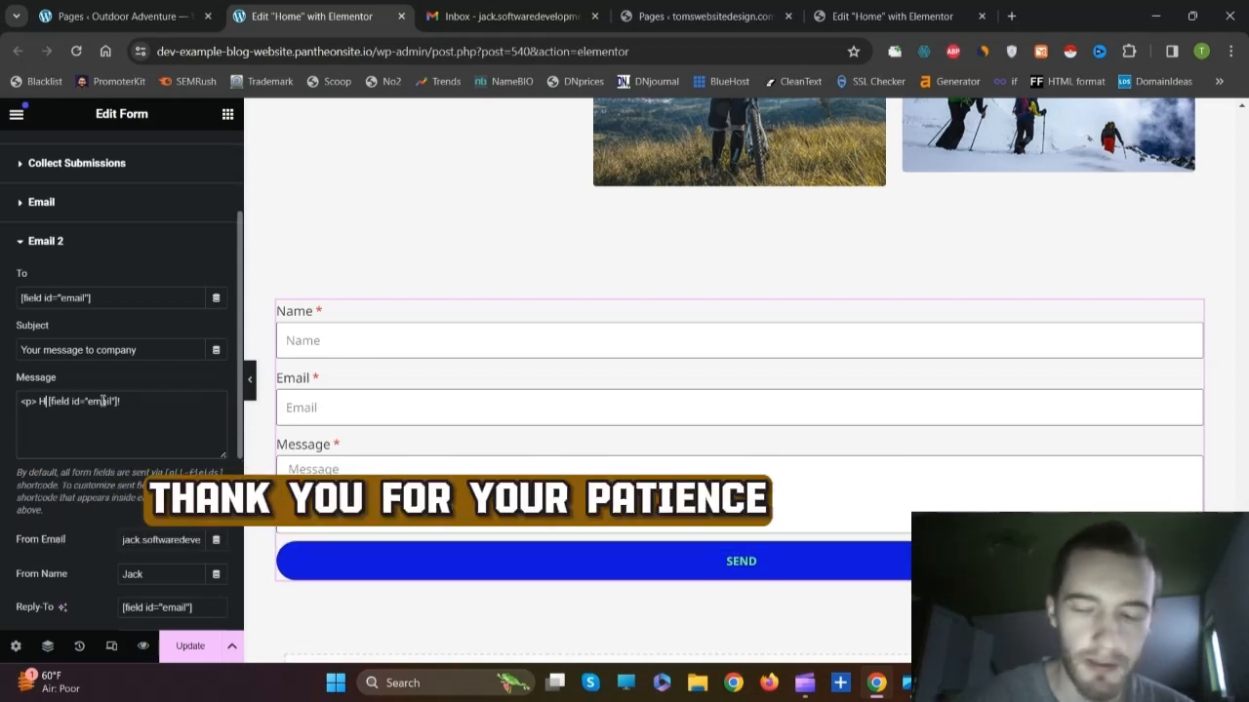
type("ello")
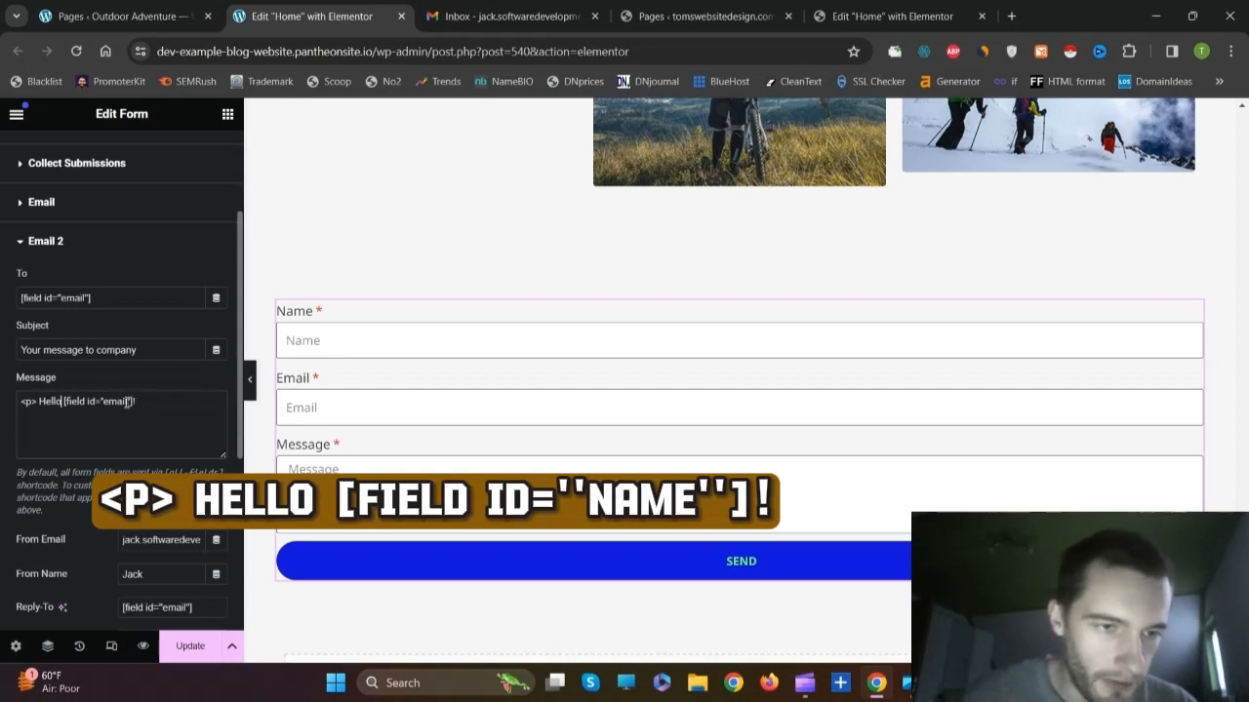
double_click(119, 402)
type("name")
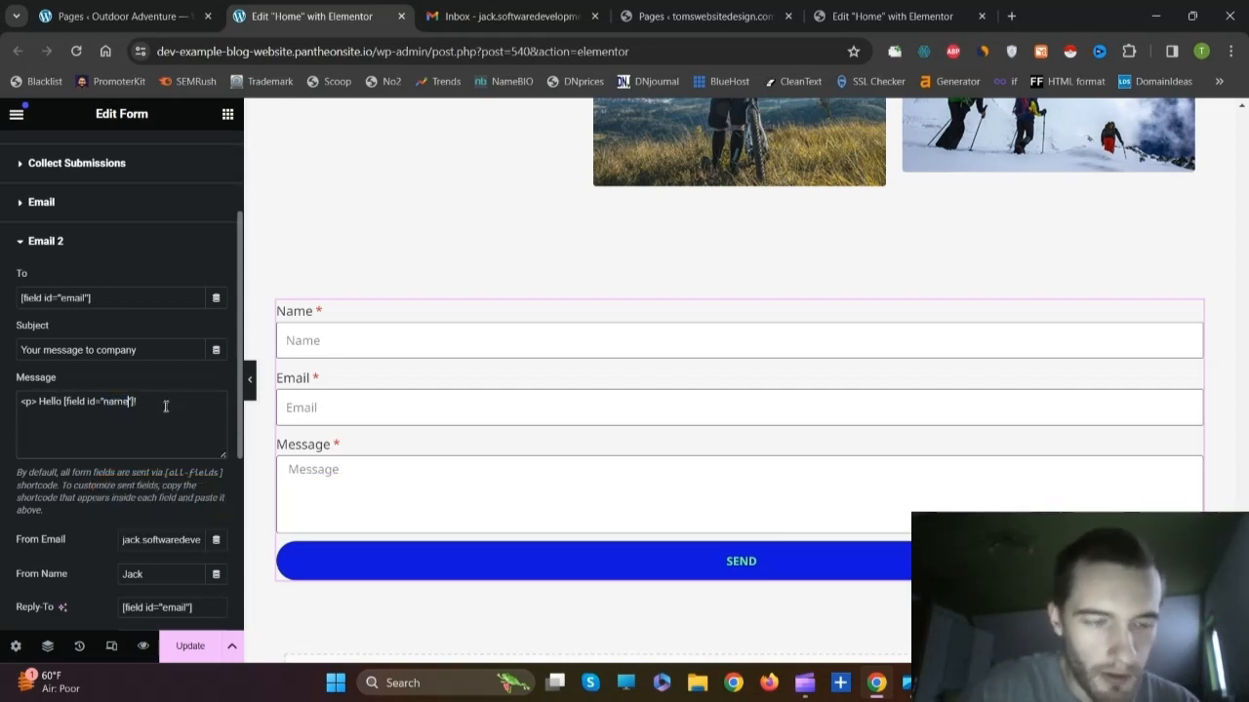
left_click(182, 400)
Step: Add <p> paragraphs promising a reply within 24 hours and 'Thank you for your patience!'
key("Return")
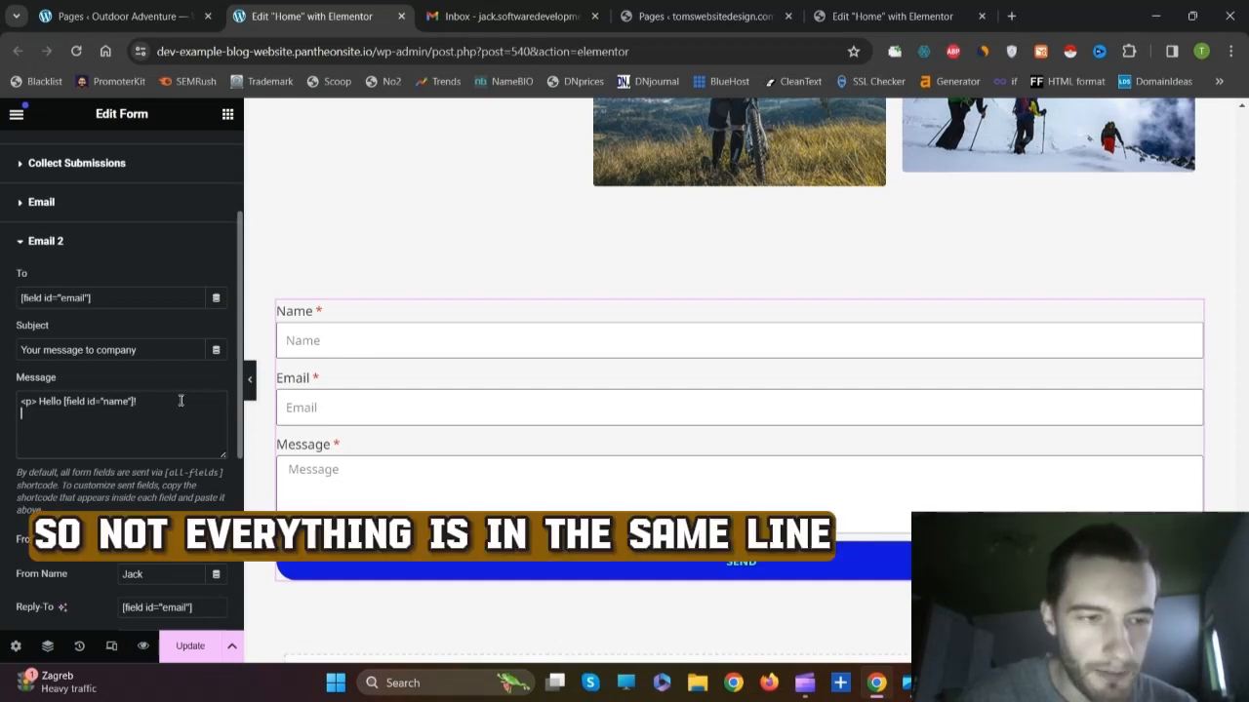
type("<")
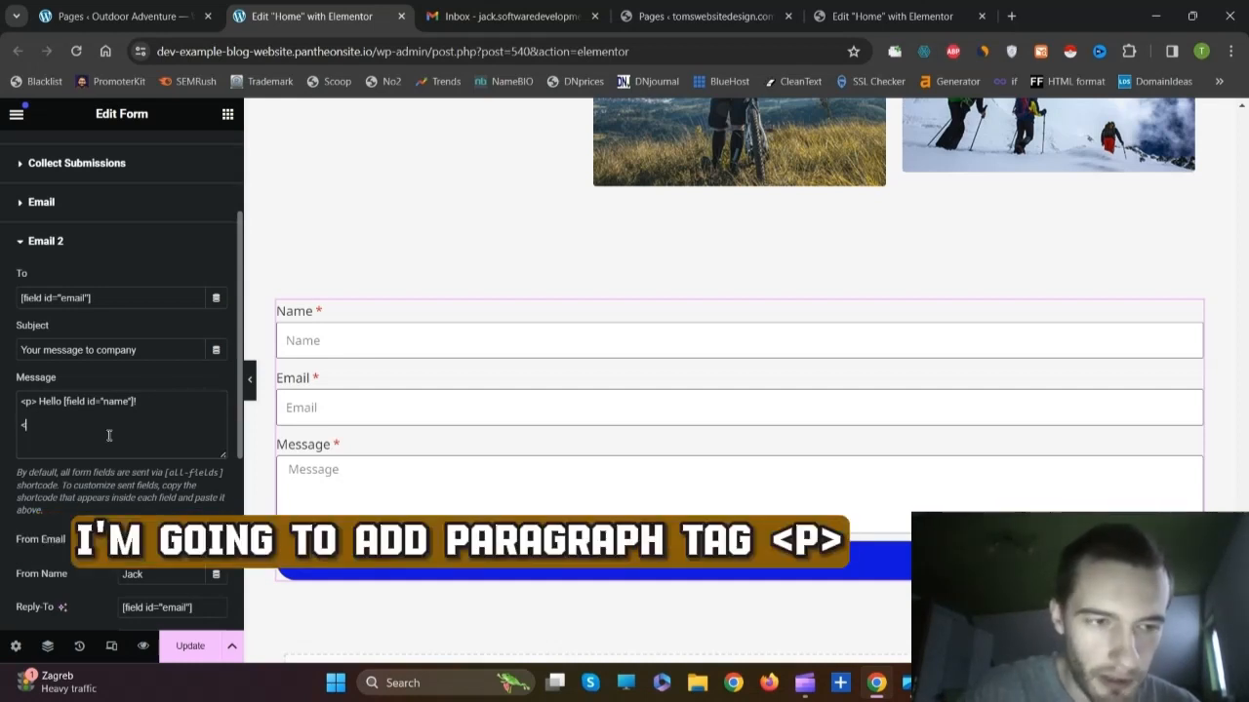
type("p")
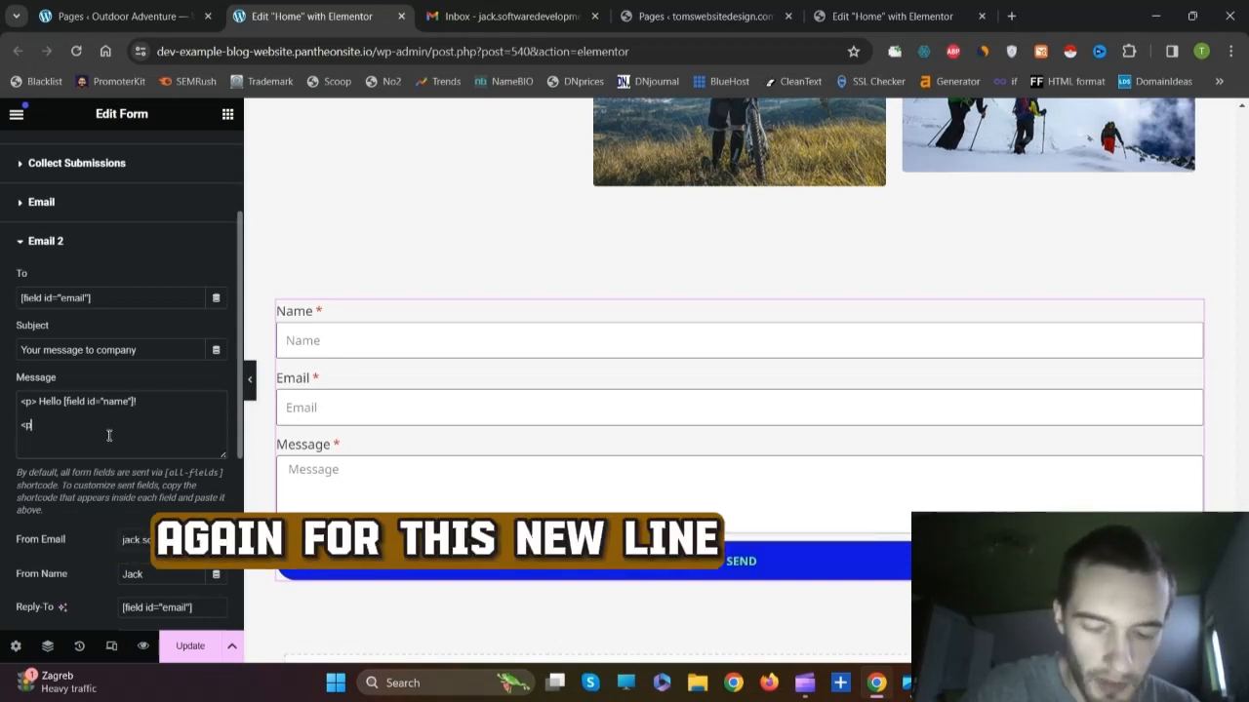
type("> We have ")
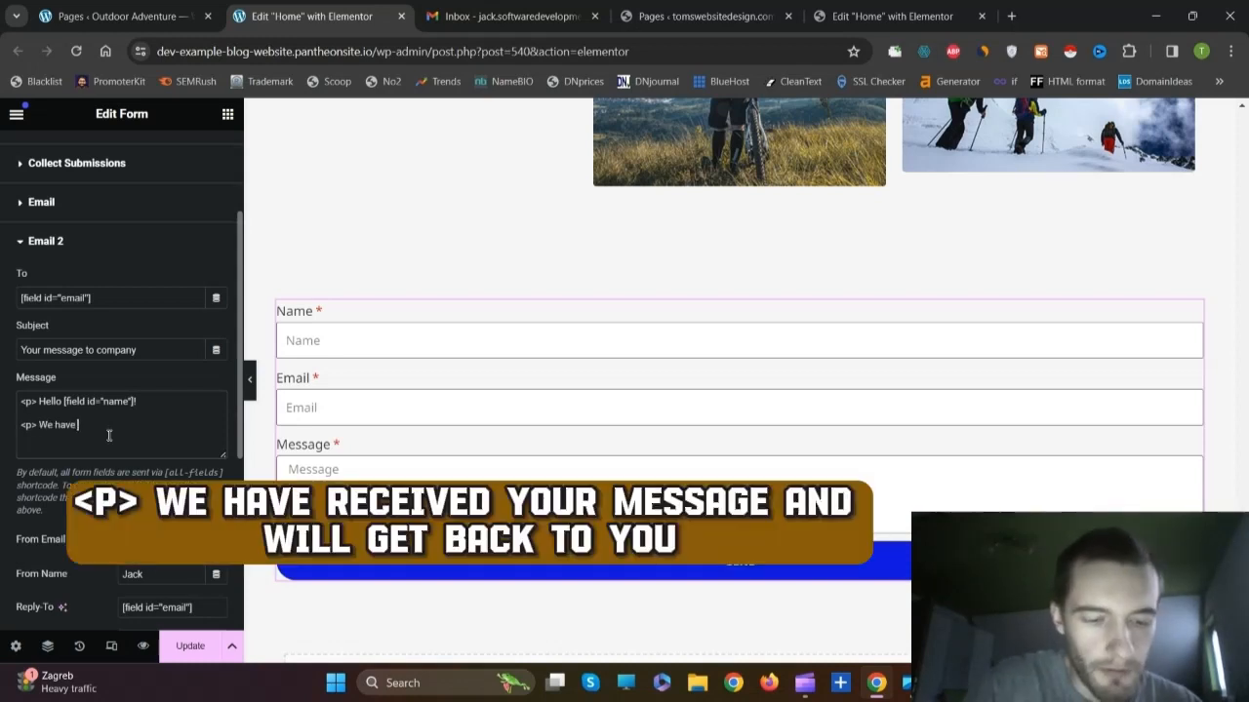
type("received your")
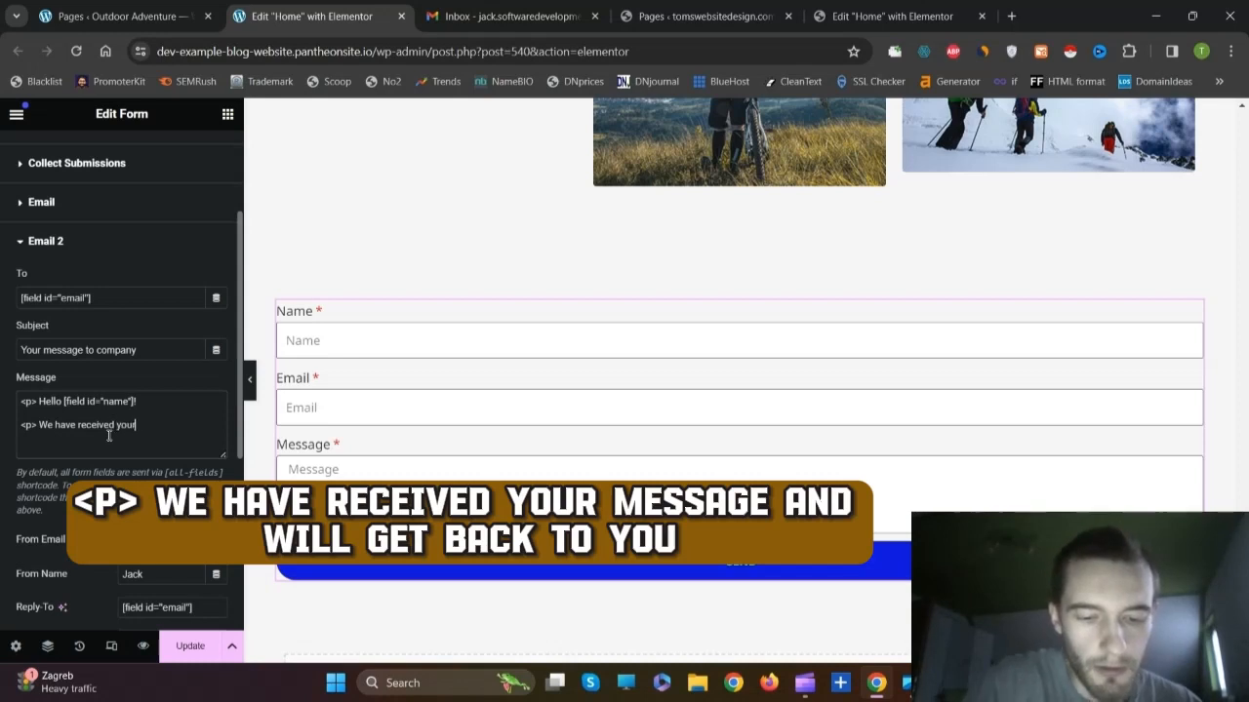
type(" message and ")
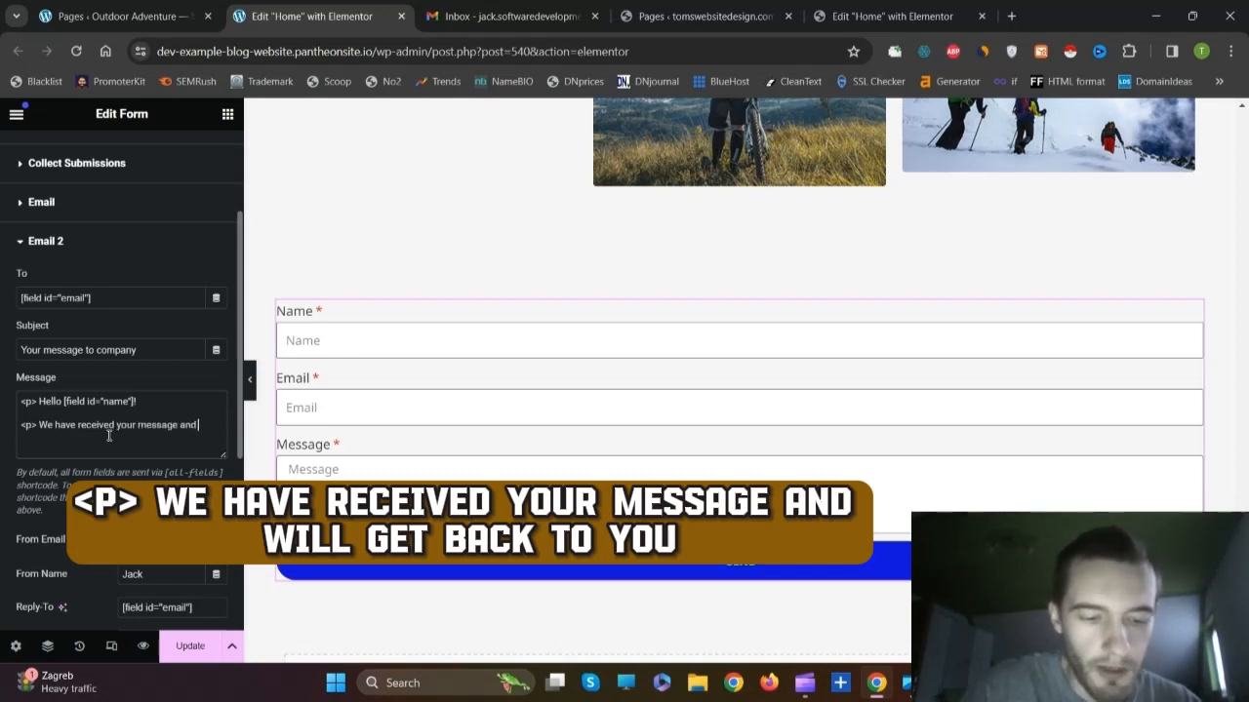
type("will get back t")
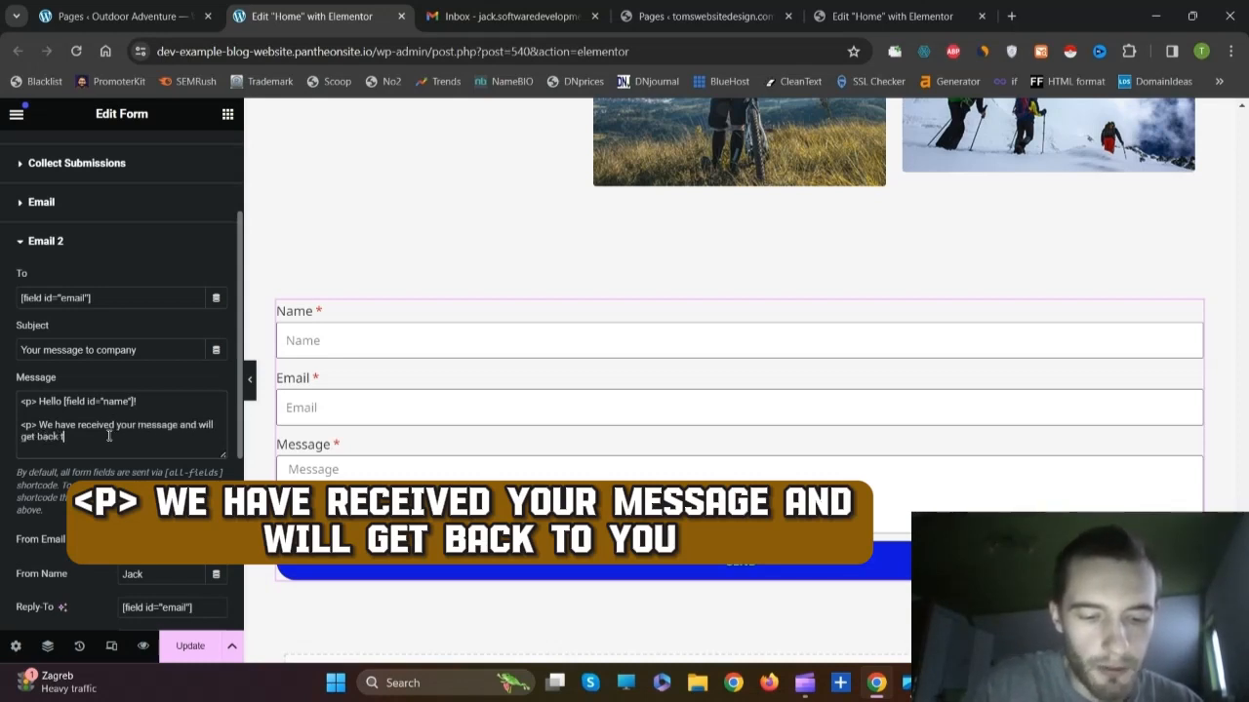
type("o you in th")
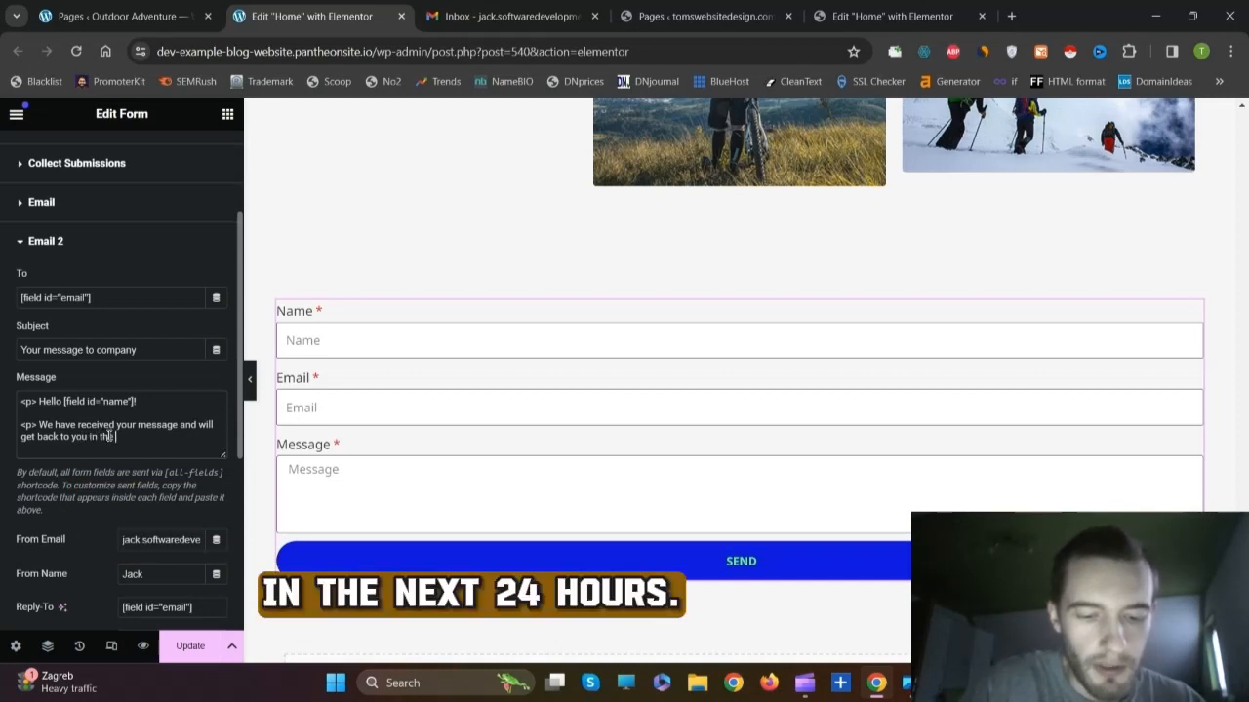
type("e next 24")
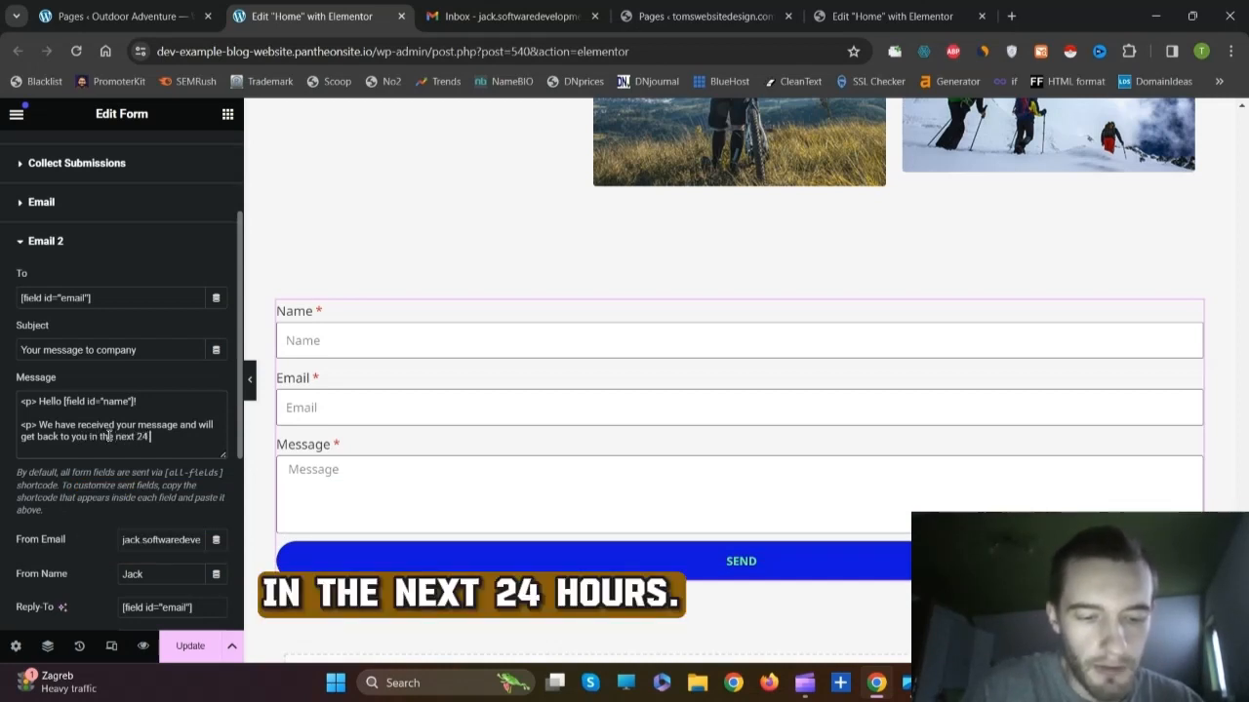
type(" hours")
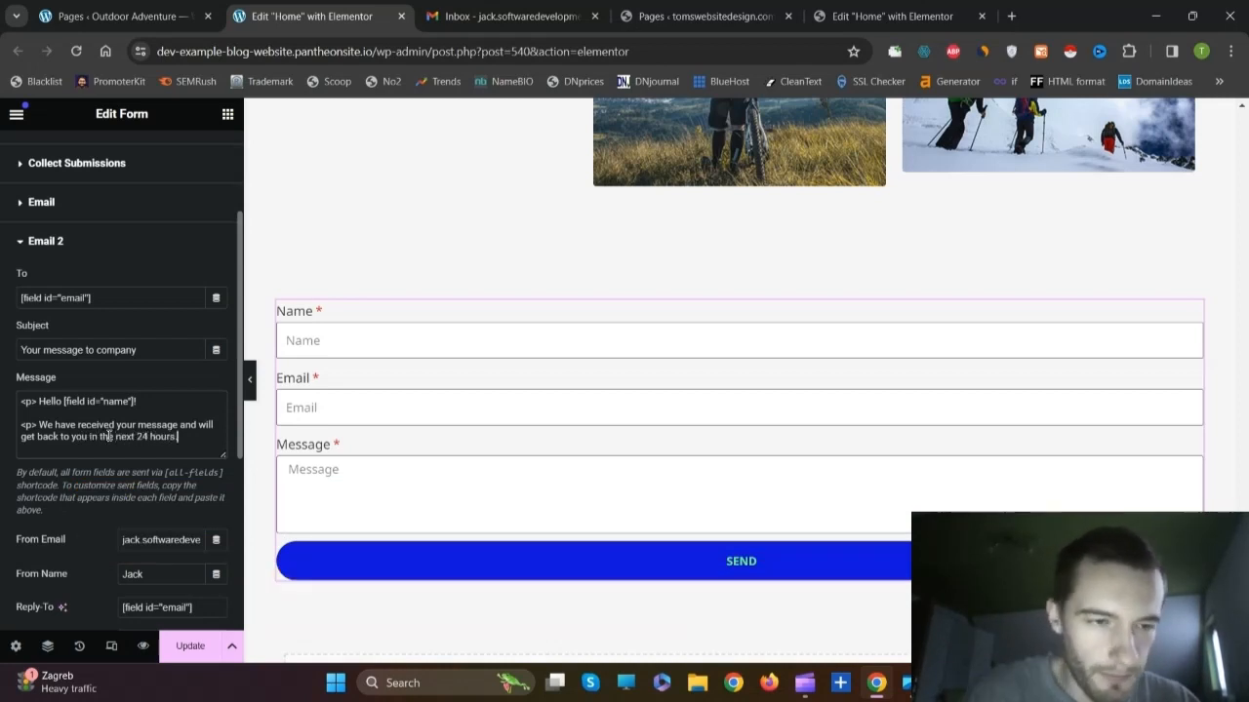
type(".")
key("Return")
key("Return")
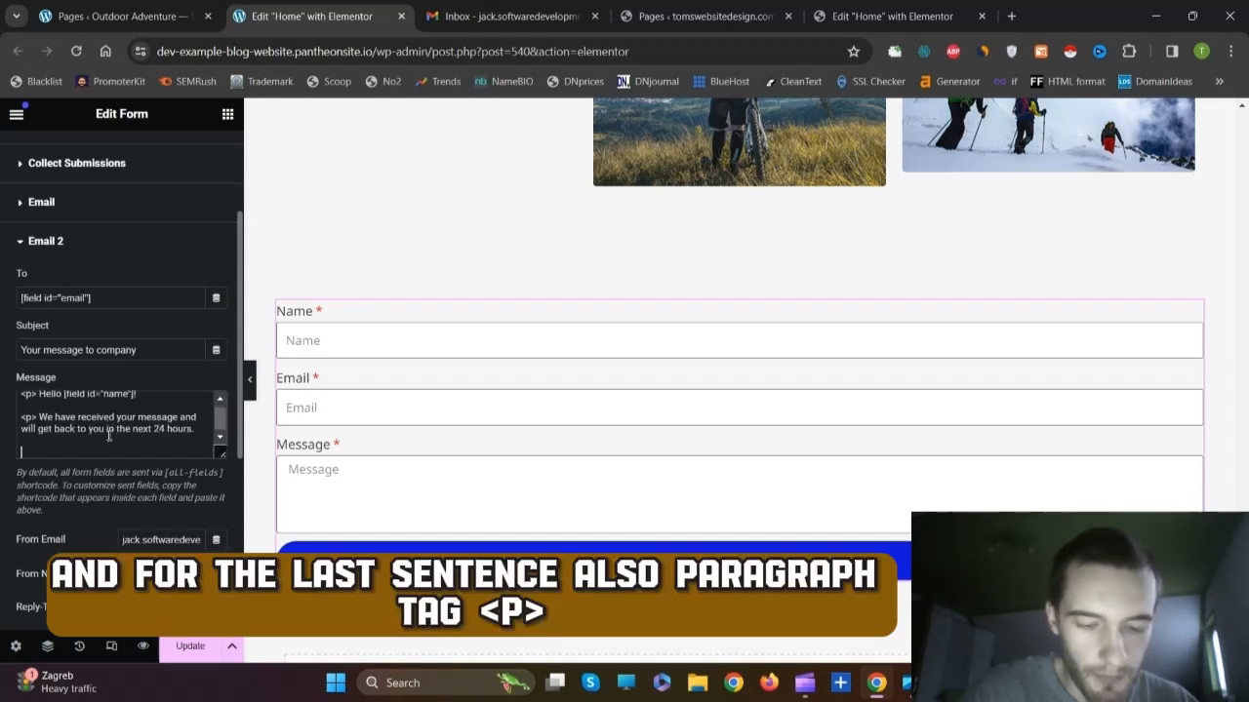
type("<p")
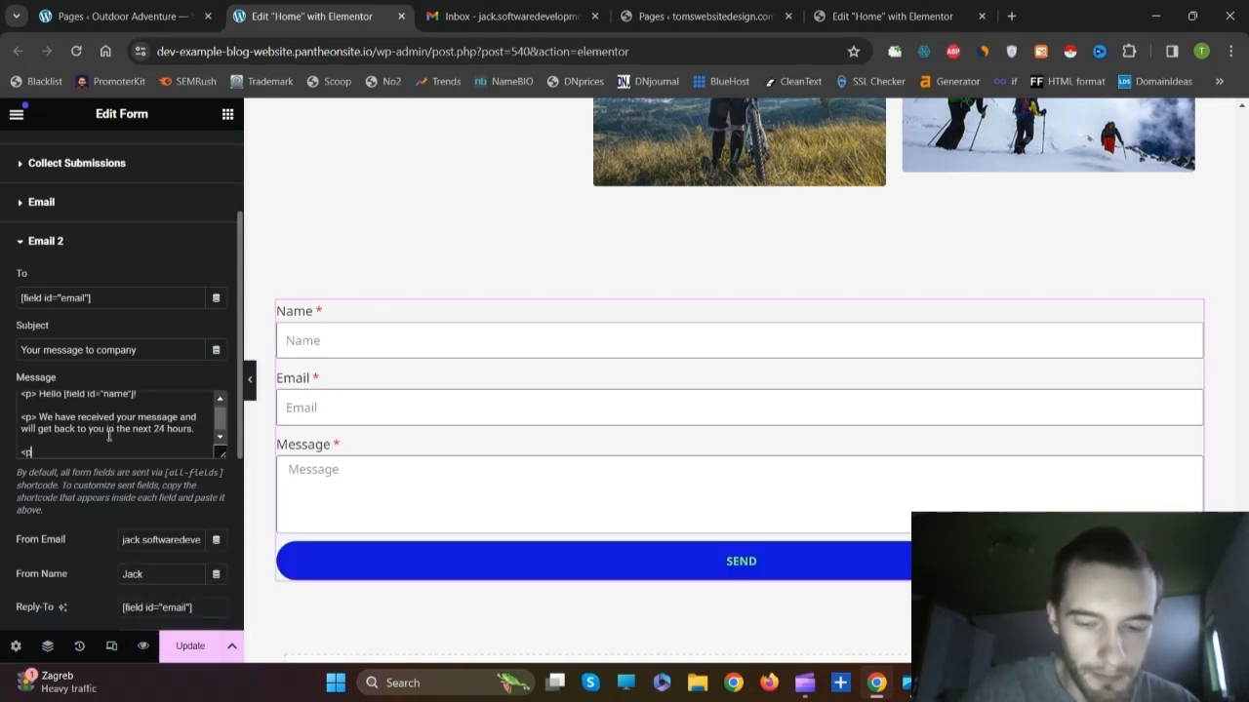
type("> Thank you for")
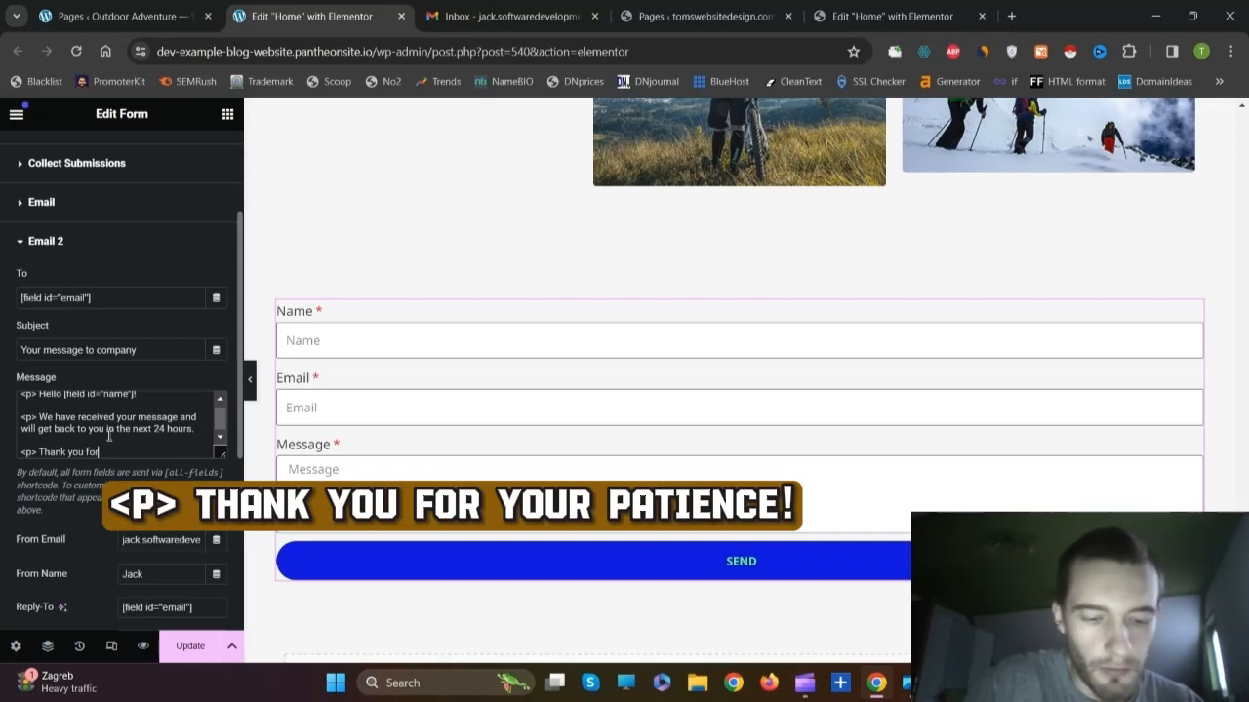
type(" your p")
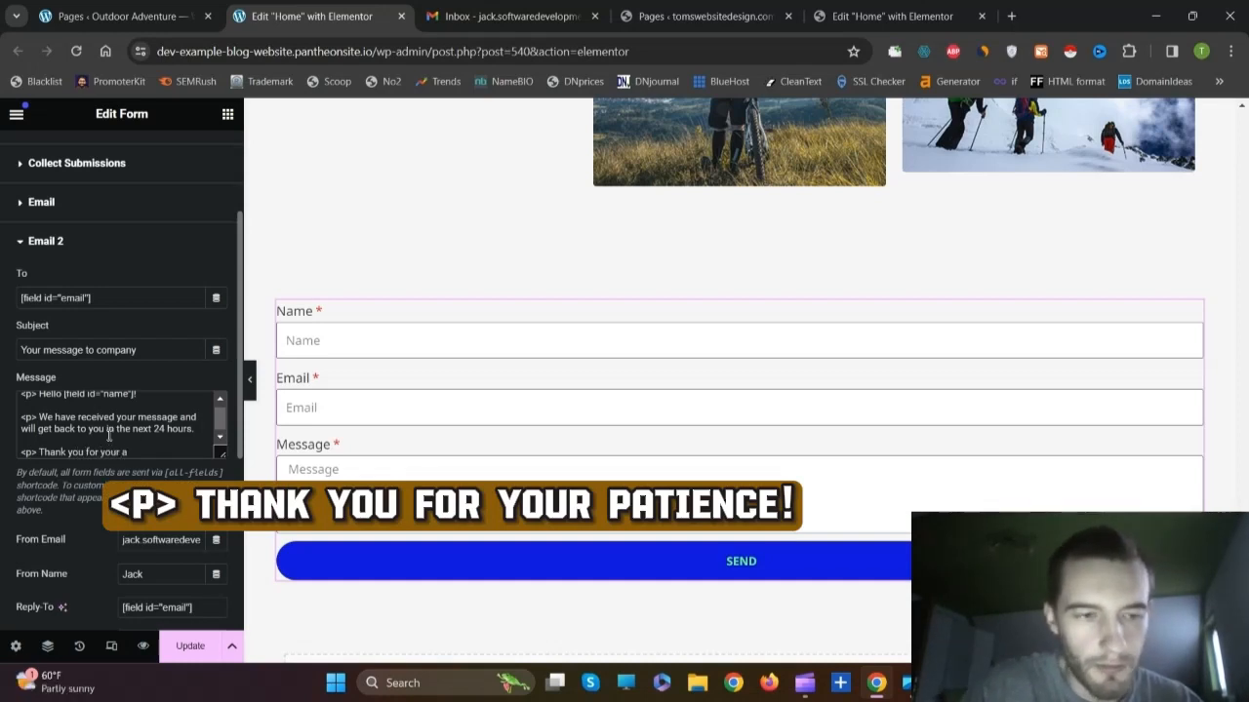
type("atience")
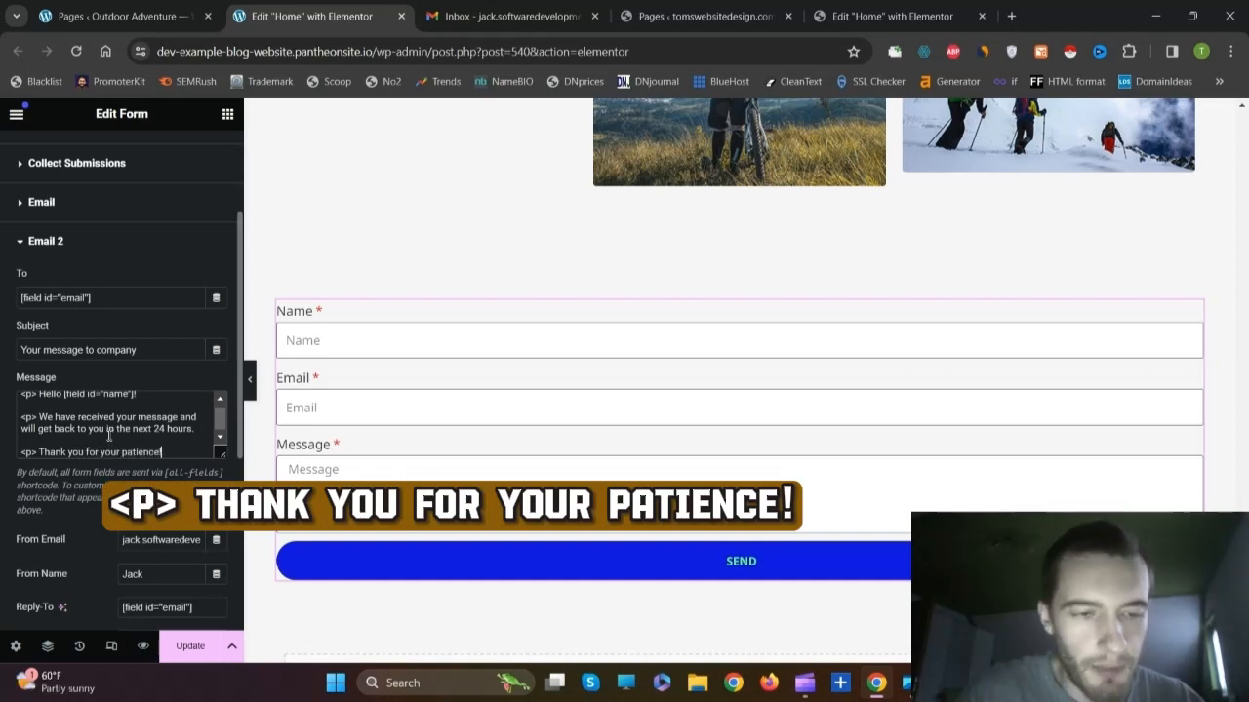
type("!")
key("BackSpace")
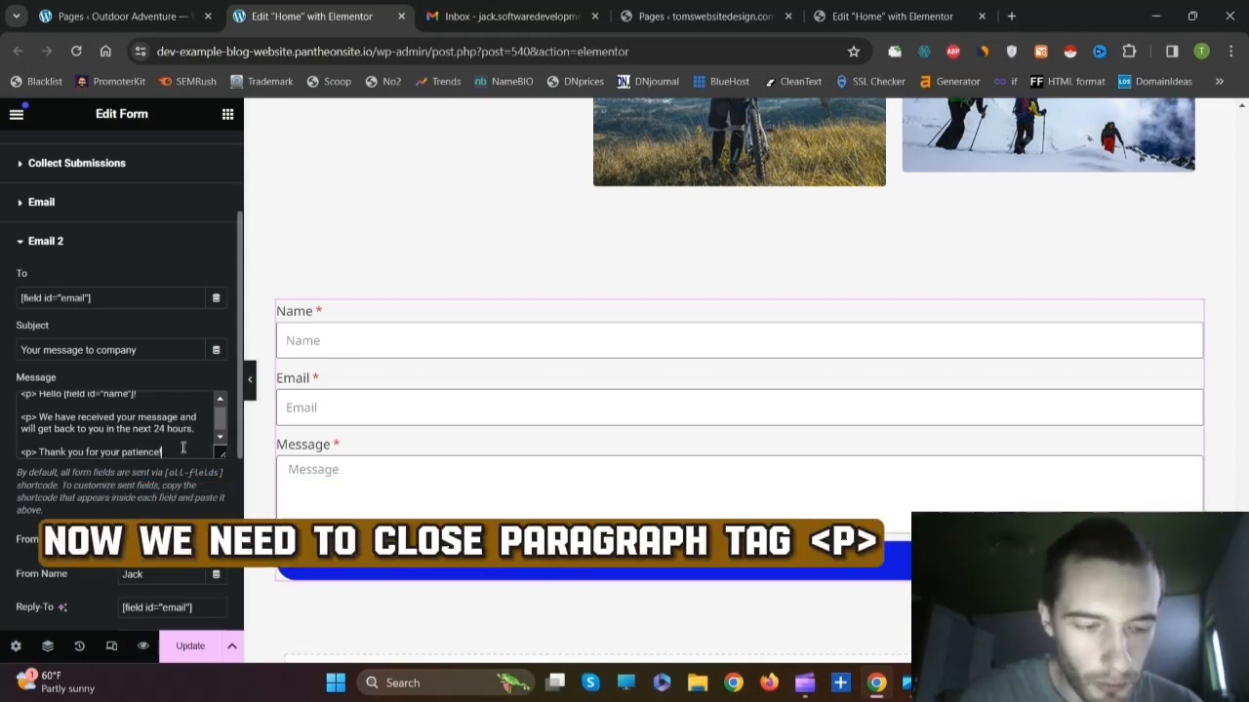
type("</p")
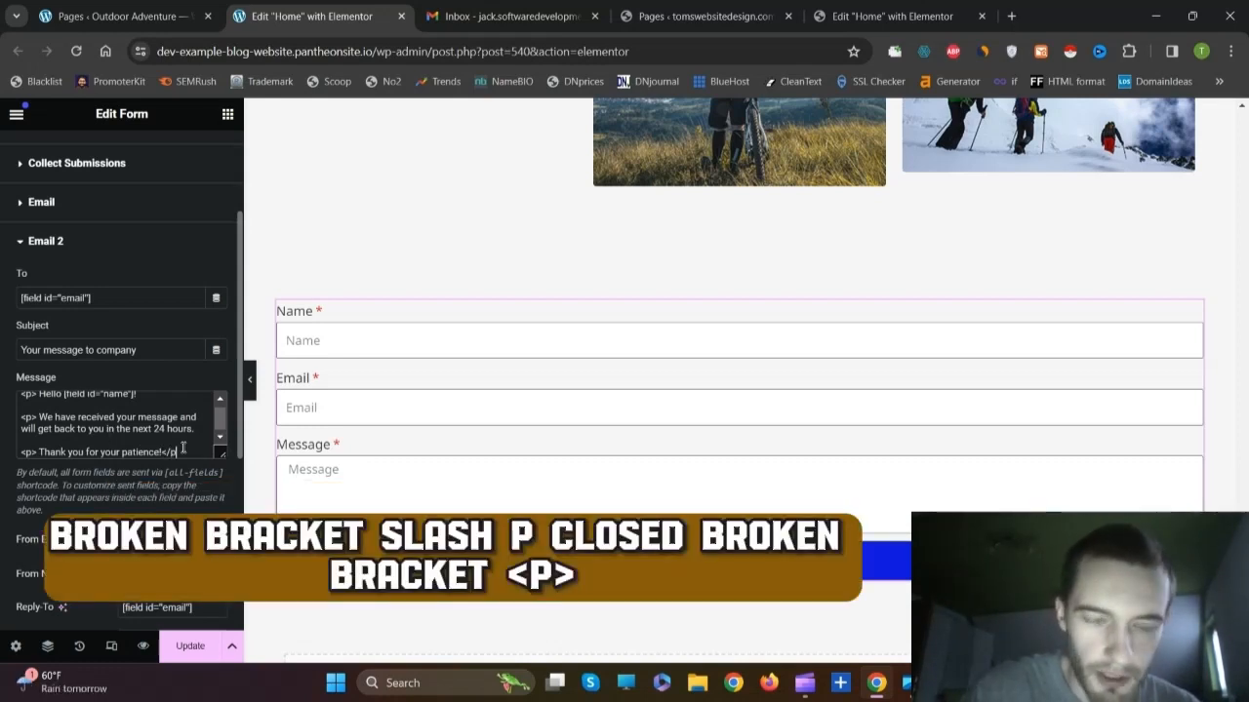
type(">")
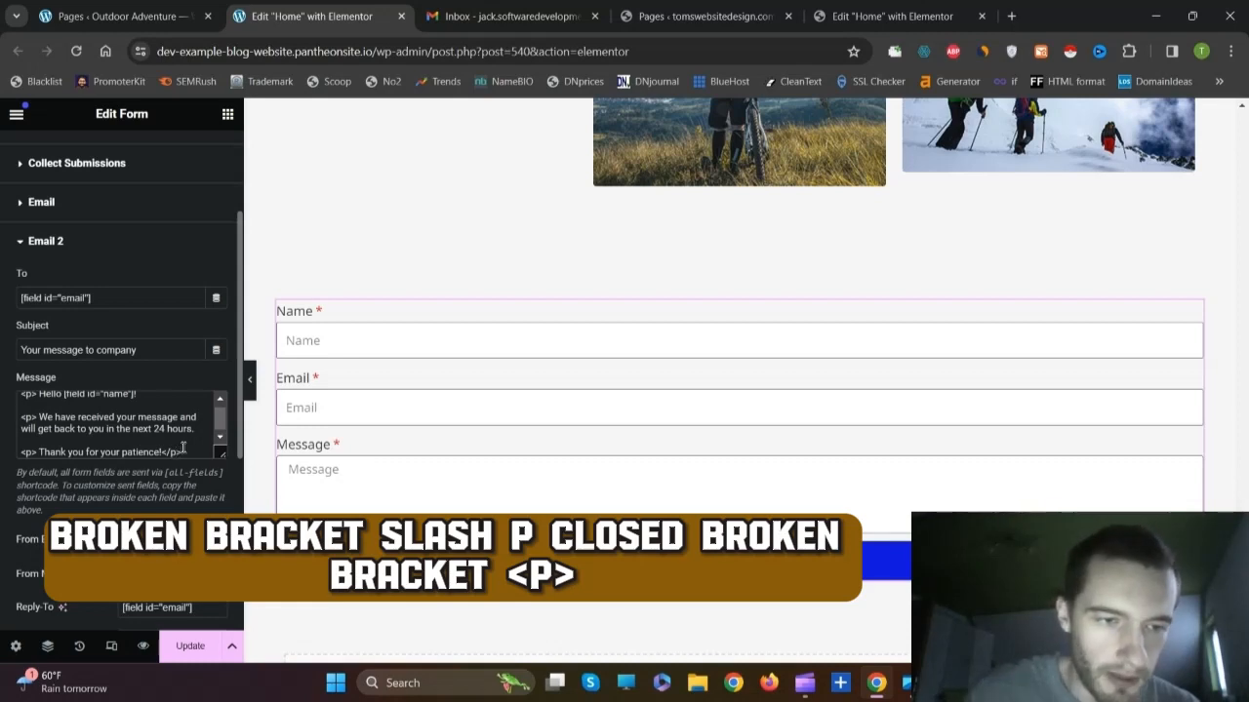
scroll(182, 448, "up", 1)
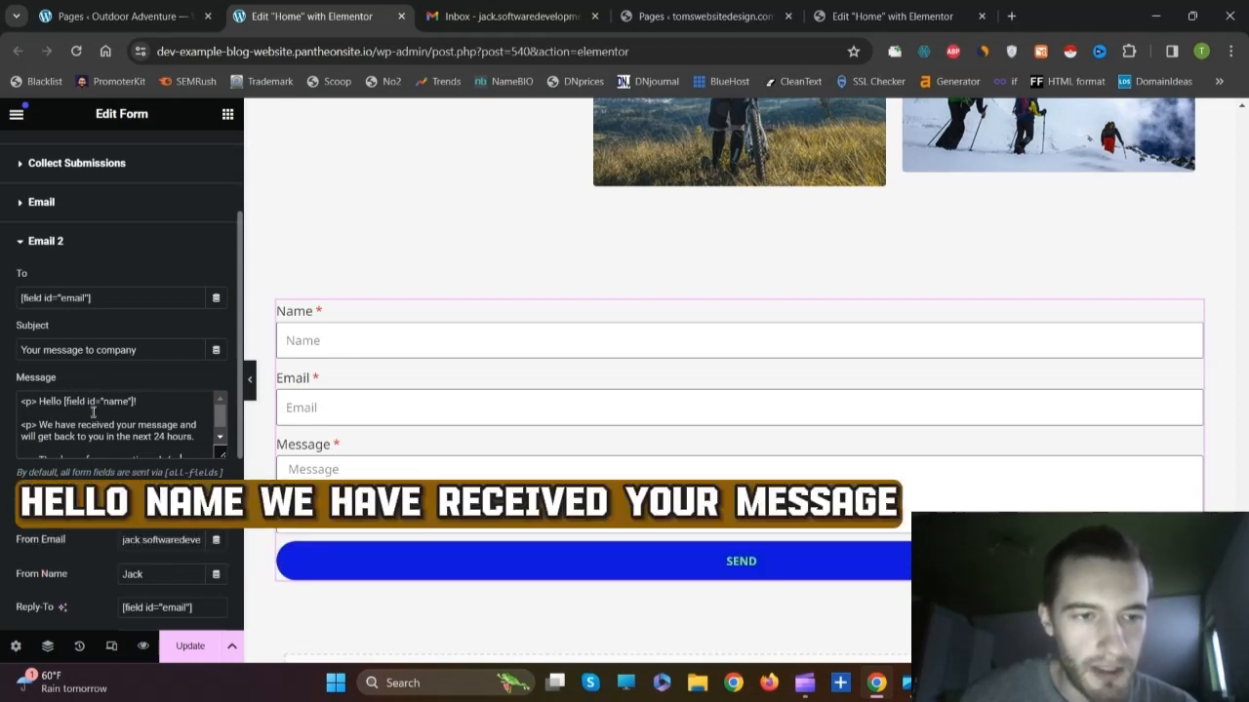
scroll(93, 412, "down", 1)
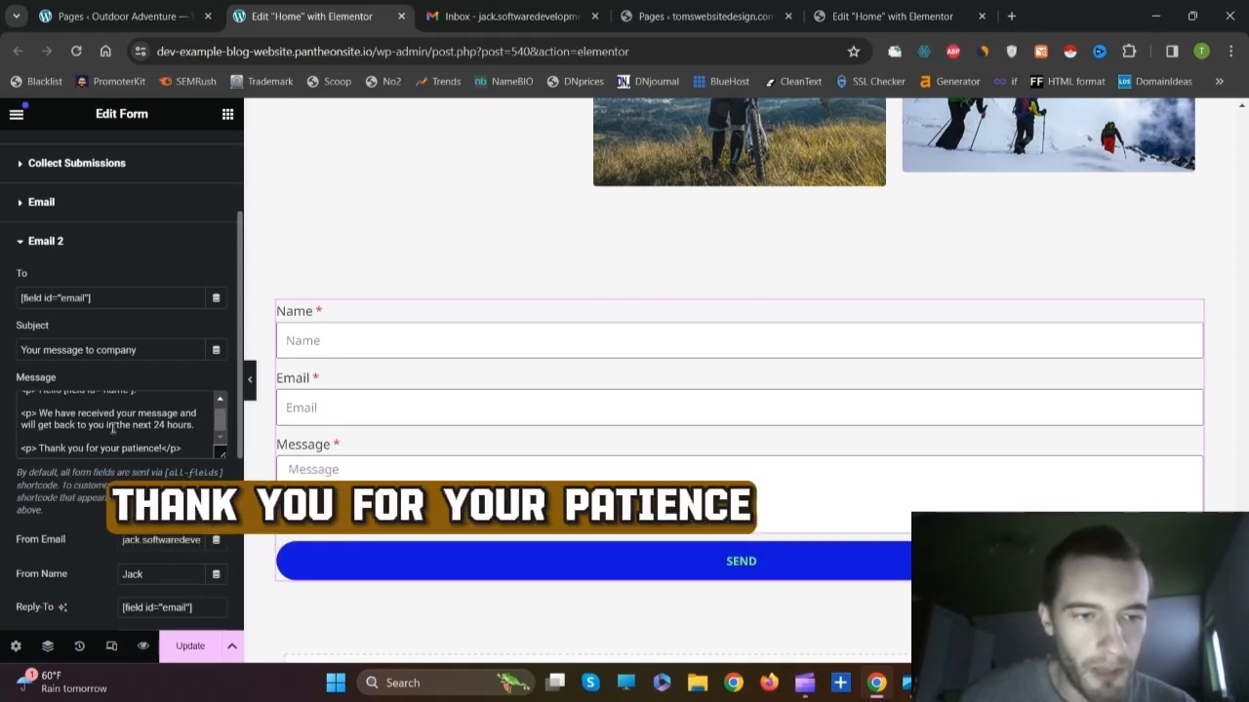
scroll(117, 419, "up", 1)
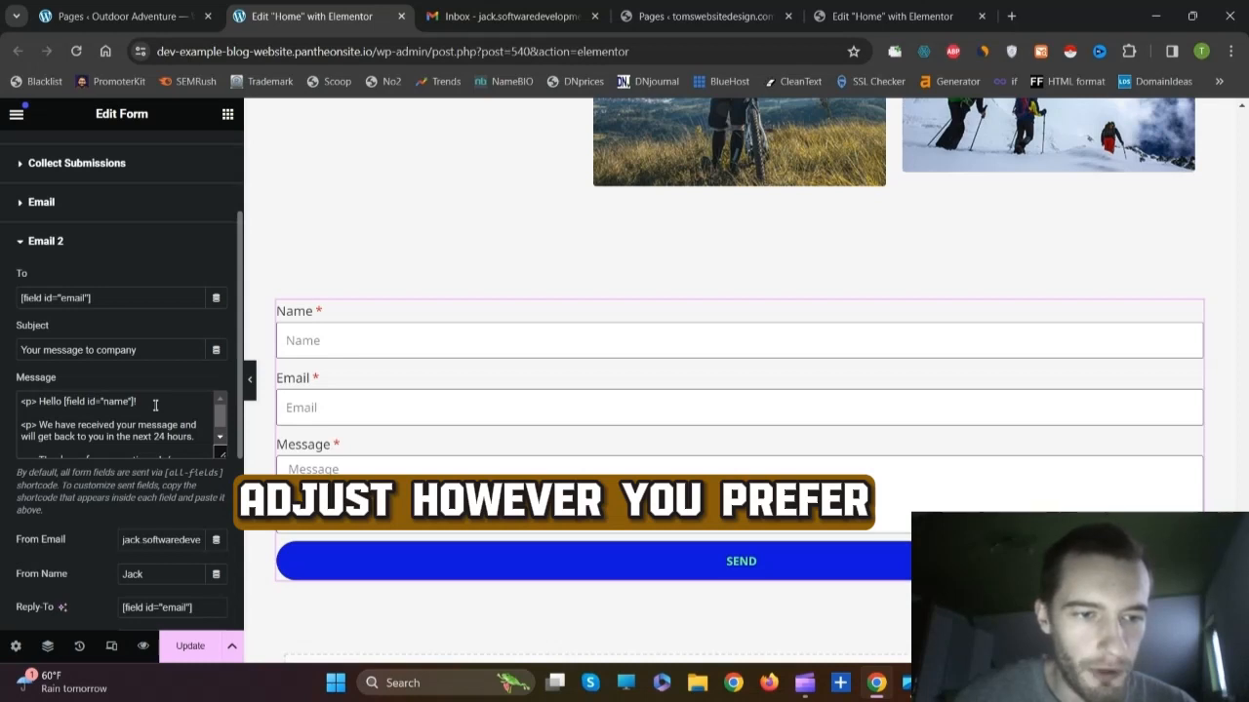
scroll(155, 405, "down", 3)
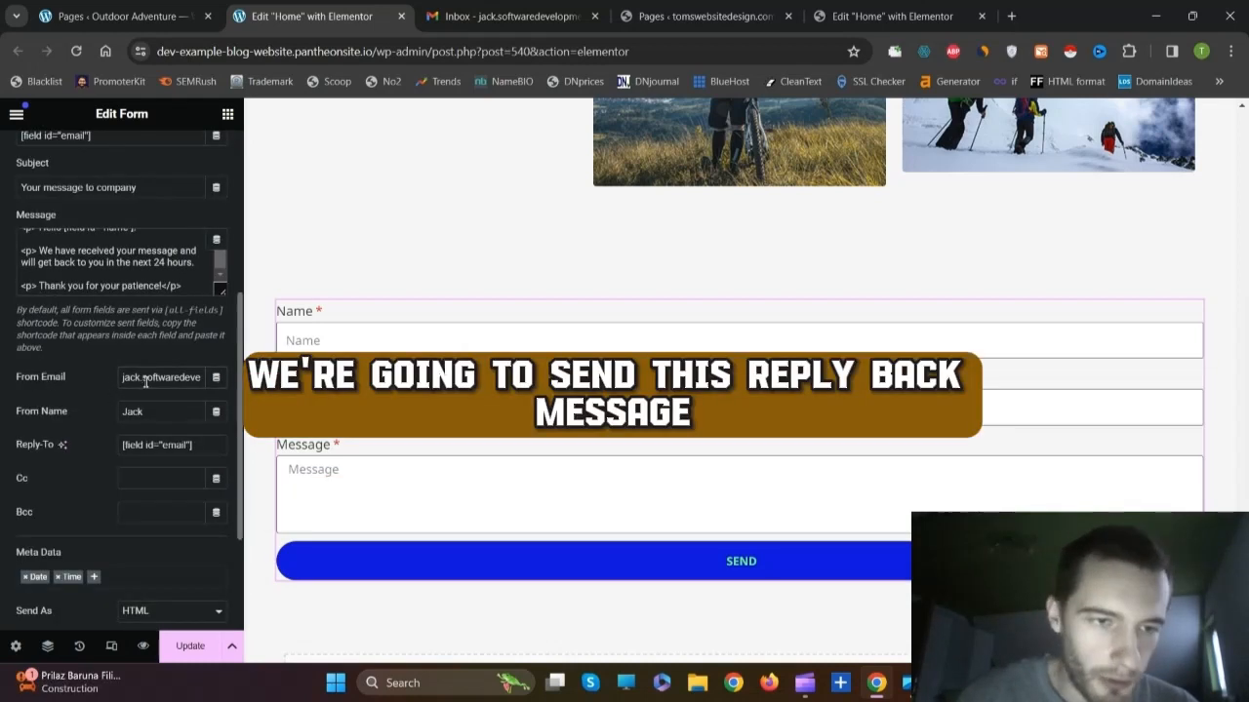
Step: Check the From Email address and set the Email 2 From Name to the sender's full name
key("Right")
key("Right")
key("Right")
key("Right")
key("Right")
key("Right")
key("Right")
key("Right")
key("Right")
key("Right")
key("Right")
key("Right")
key("Right")
key("Right")
key("Right")
key("Right")
key("Right")
key("Right")
key("Right")
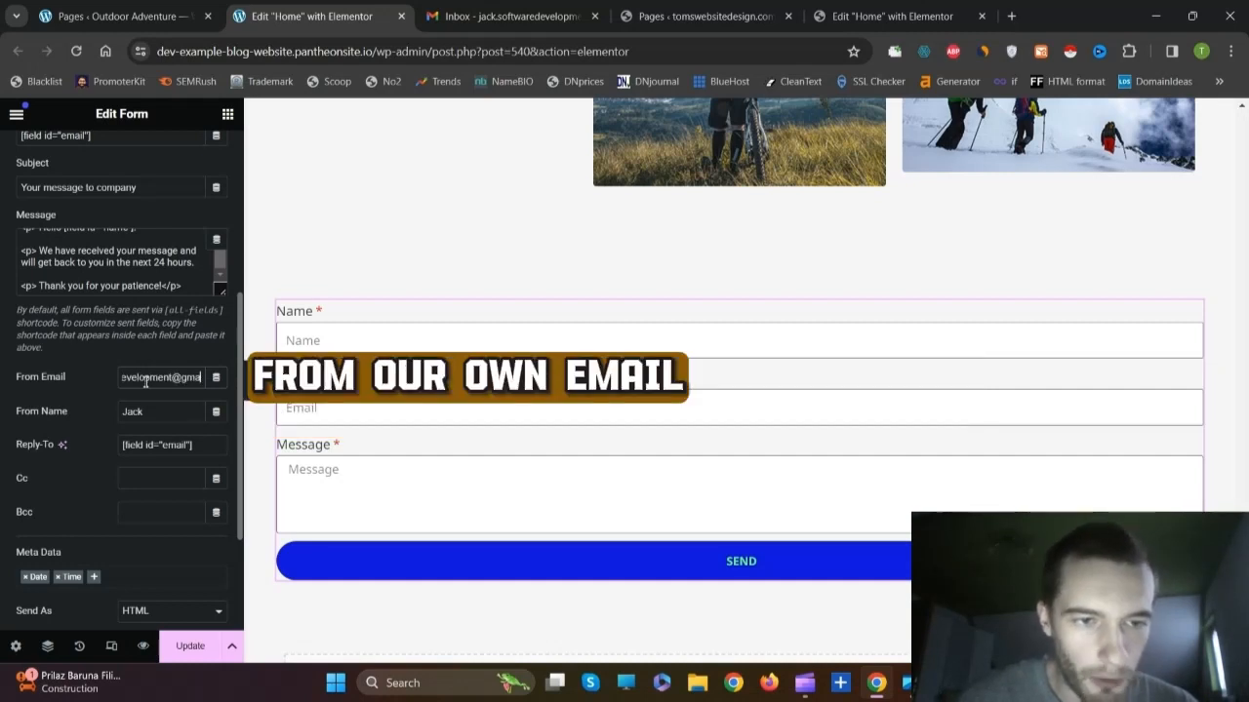
key("Left")
key("Left")
key("Left")
key("Left")
key("Left")
key("Left")
key("Left")
key("Left")
key("Left")
key("Left")
key("Left")
key("Left")
key("Left")
key("Left")
key("Left")
key("Left")
key("Left")
key("Left")
key("Left")
key("Left")
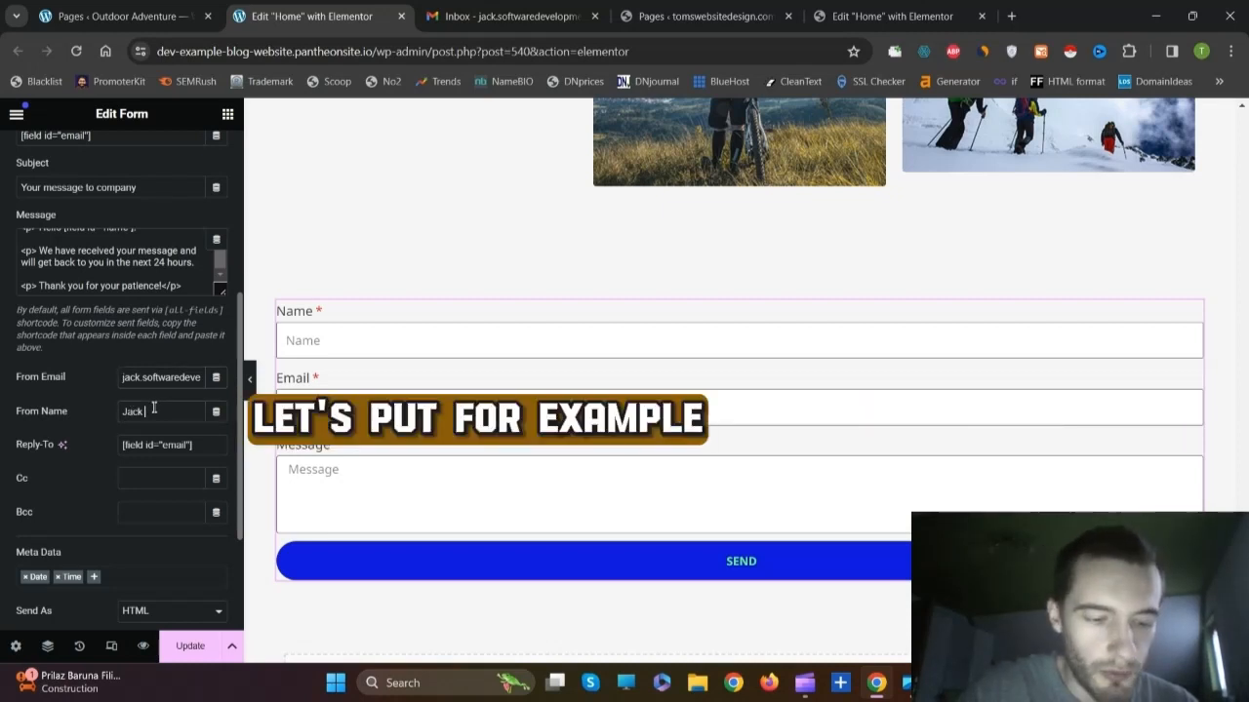
left_click(153, 410)
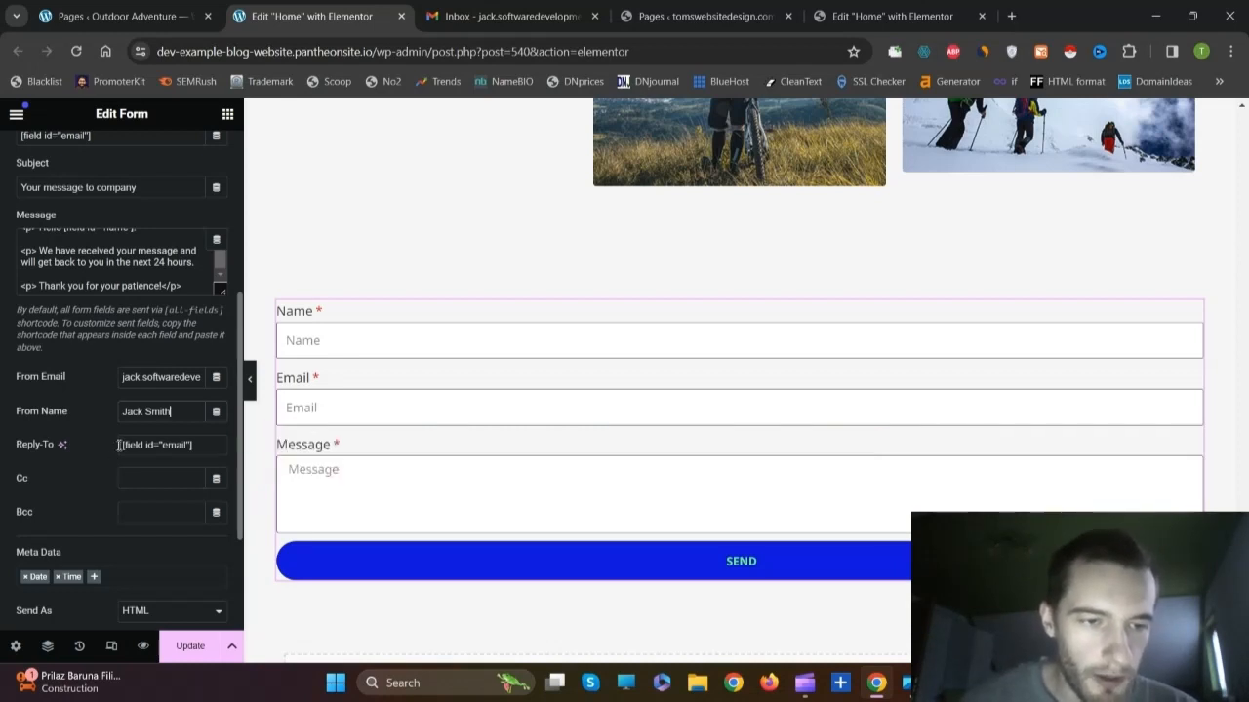
scroll(97, 341, "up", 10)
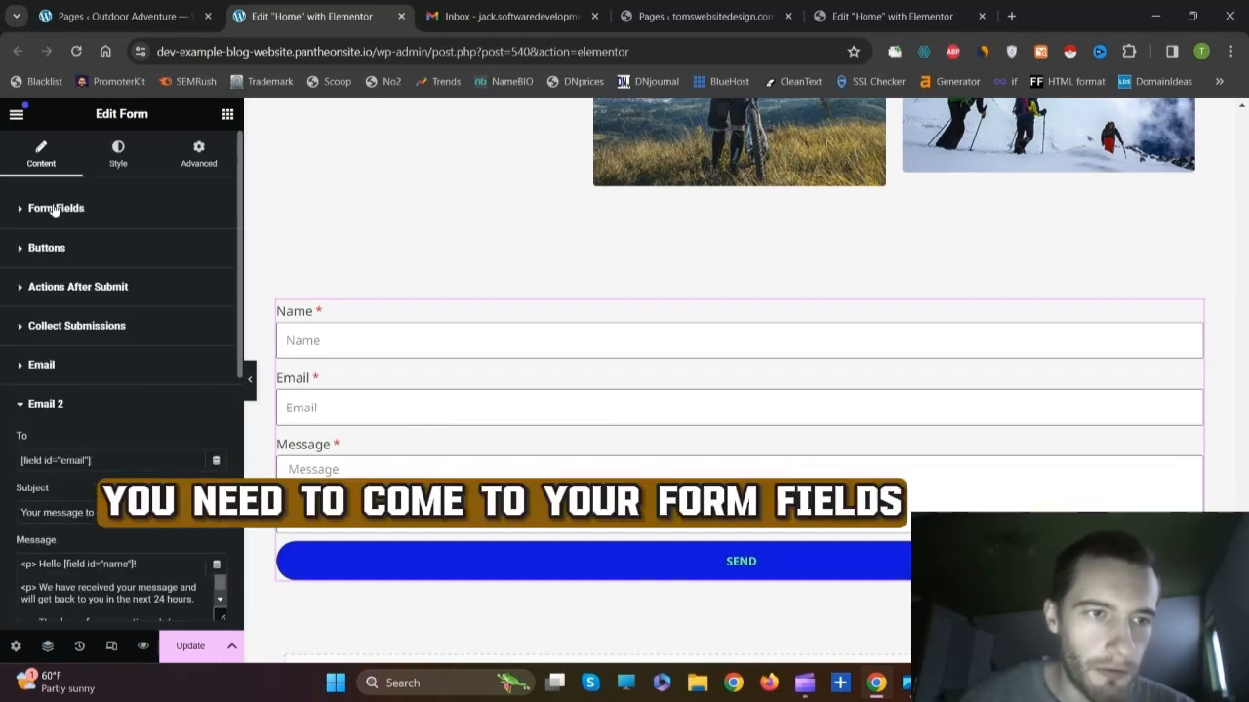
Step: Copy the Email field's shortcode [field id="email"] from its Advanced settings
left_click(54, 208)
left_click(73, 346)
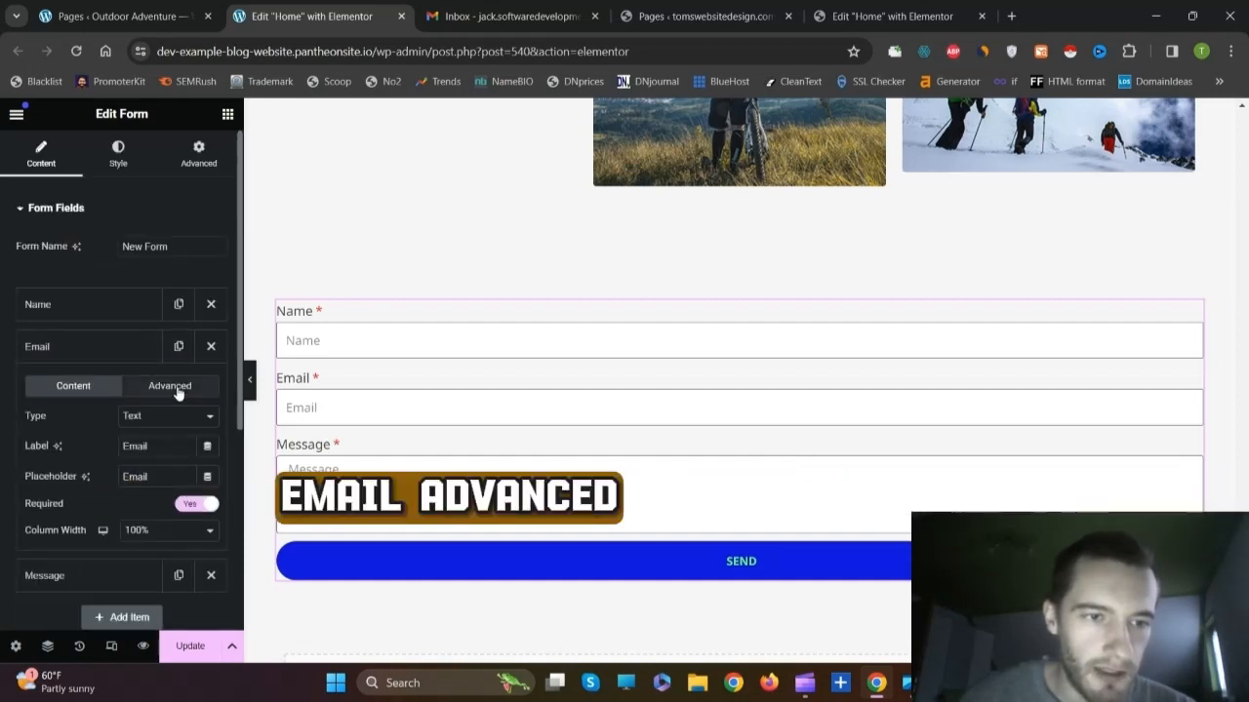
left_click(177, 392)
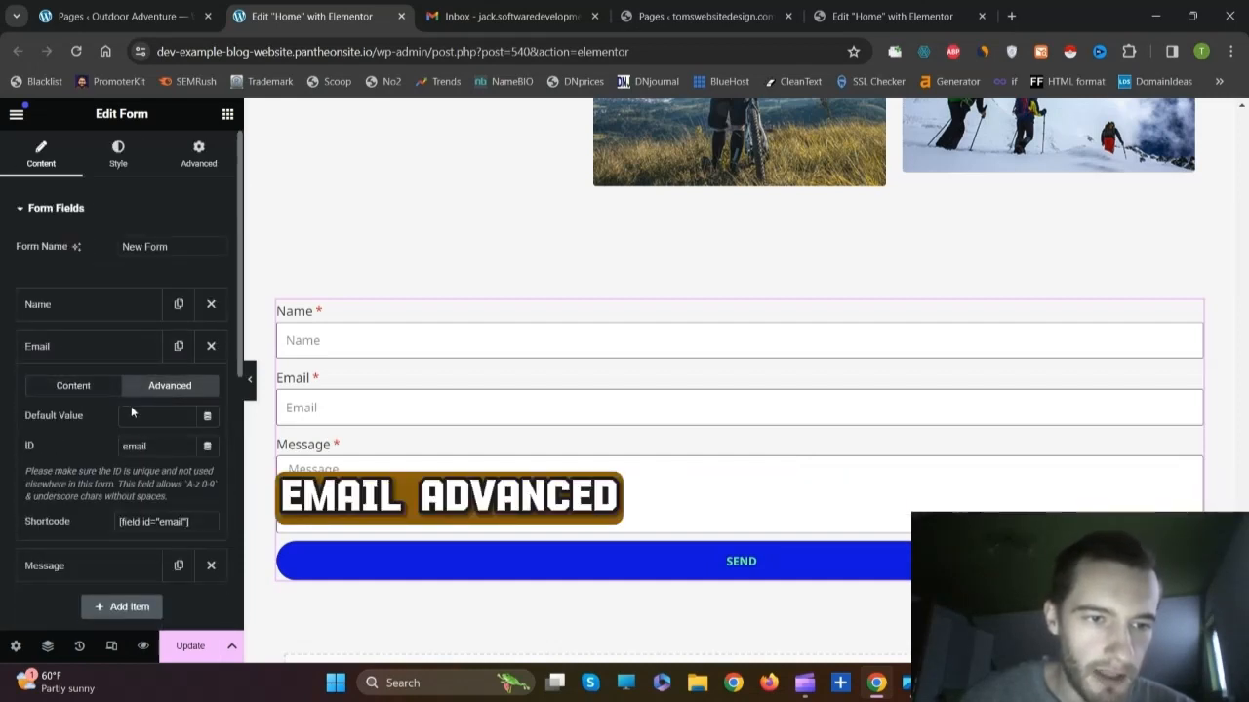
left_click(156, 519)
right_click(156, 520)
left_click(195, 317)
Step: Confirm Email 2's Reply-To uses [field id="email"], then update the page
scroll(143, 400, "down", 3)
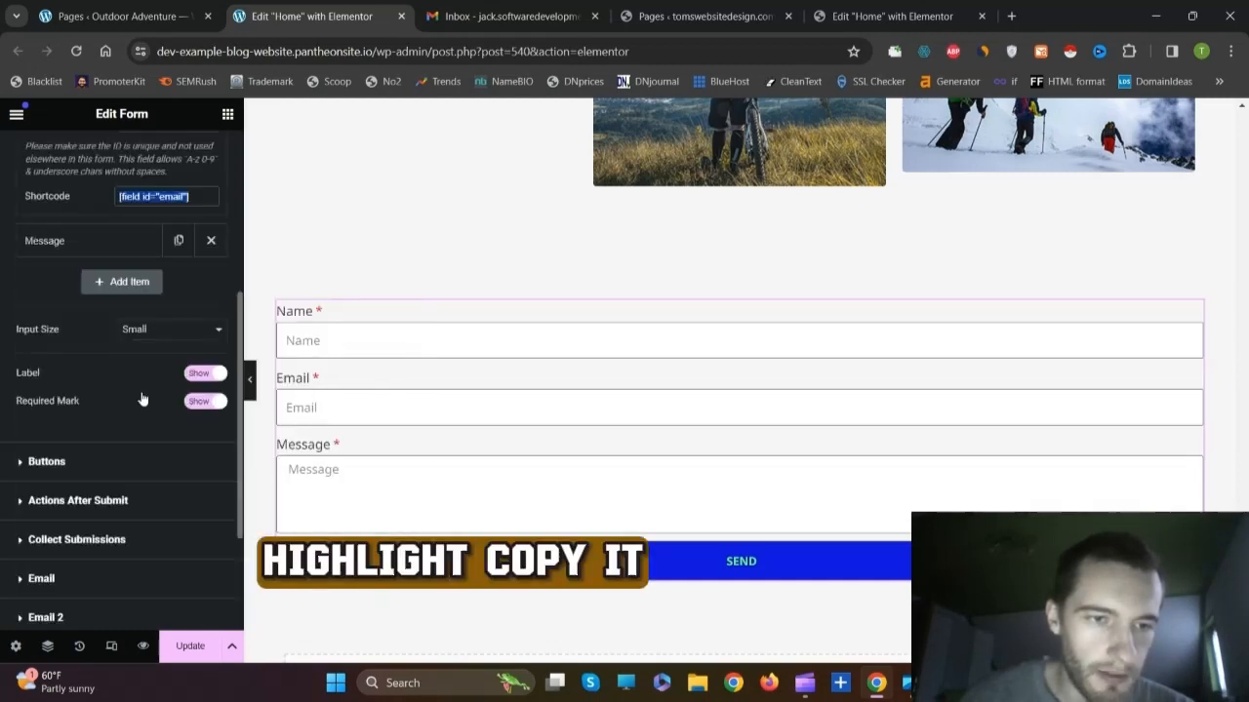
scroll(143, 400, "down", 2)
left_click(79, 438)
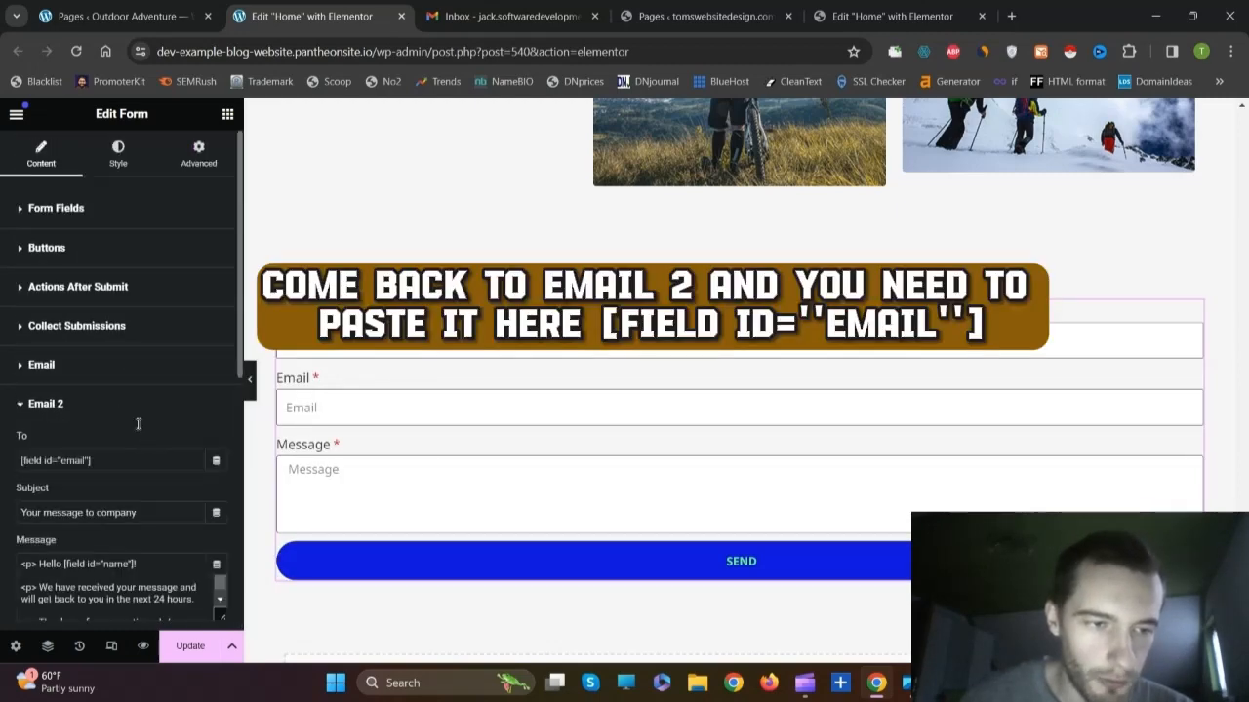
scroll(137, 420, "down", 2)
scroll(136, 410, "down", 4)
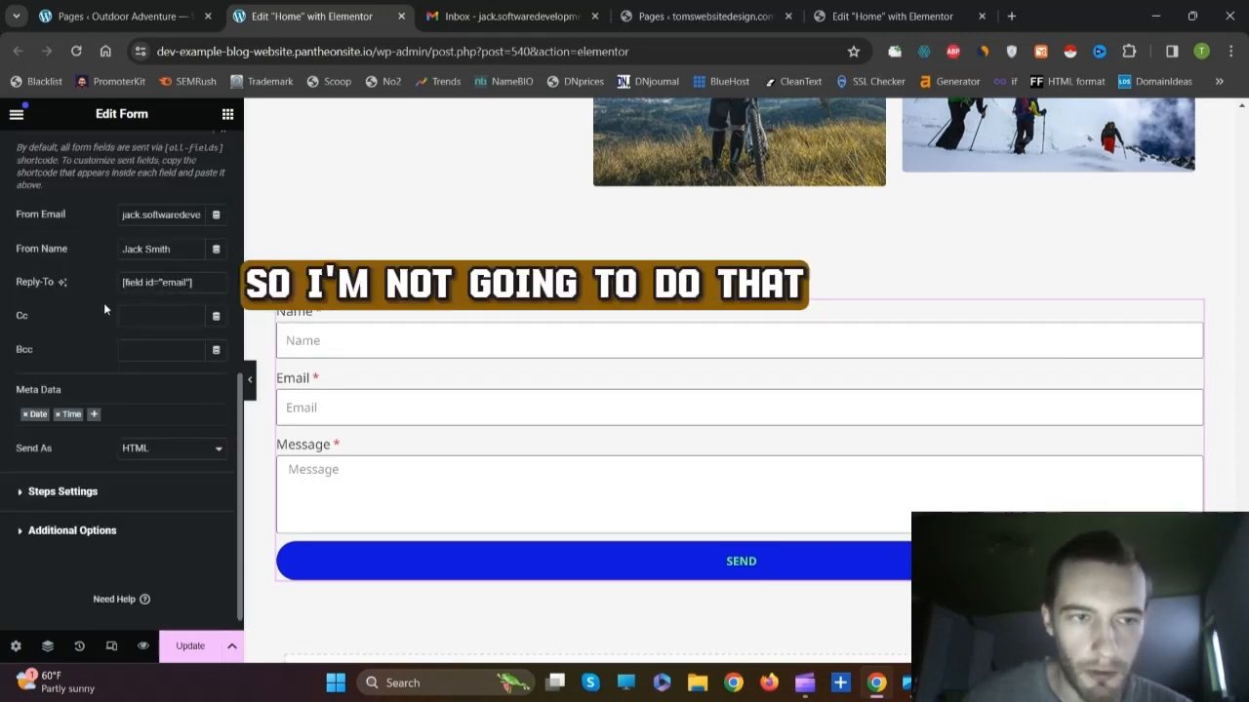
left_click(191, 646)
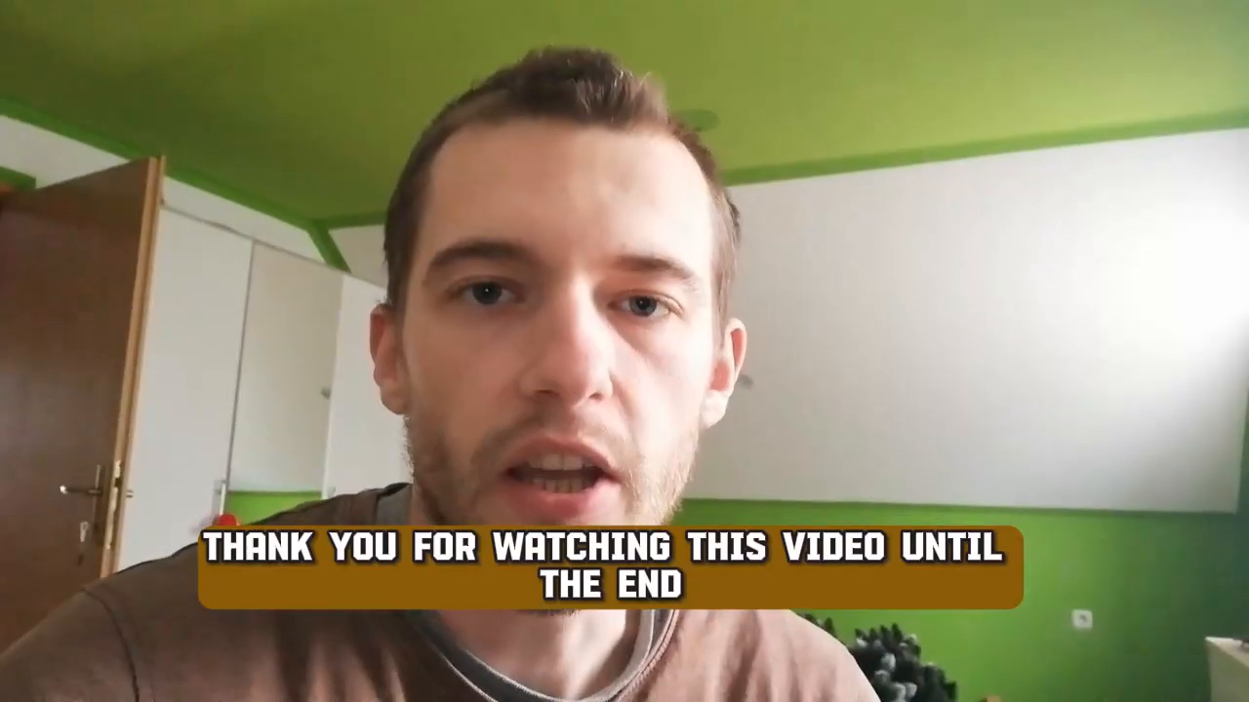